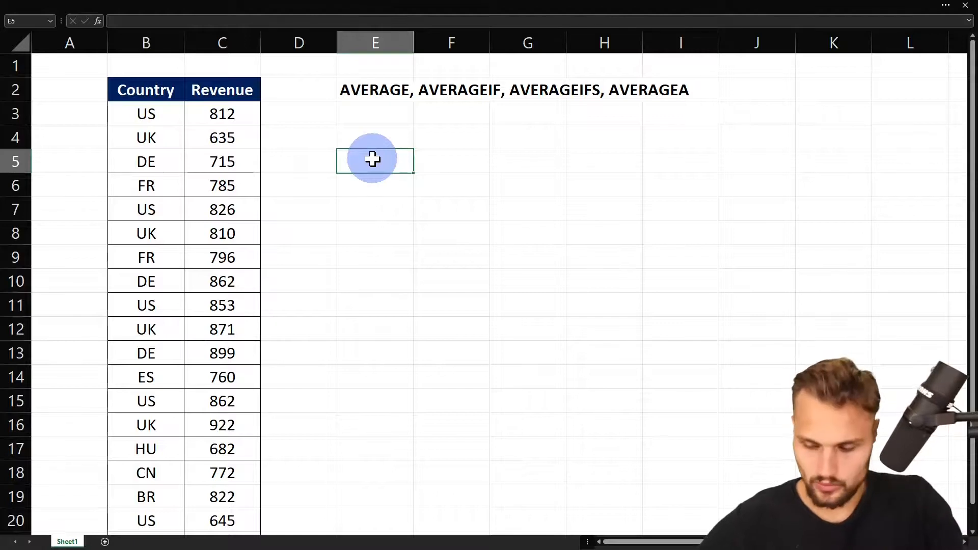
Step: Enter an AVERAGE formula in E5 covering the Revenue values C3:C21
text(+aver)
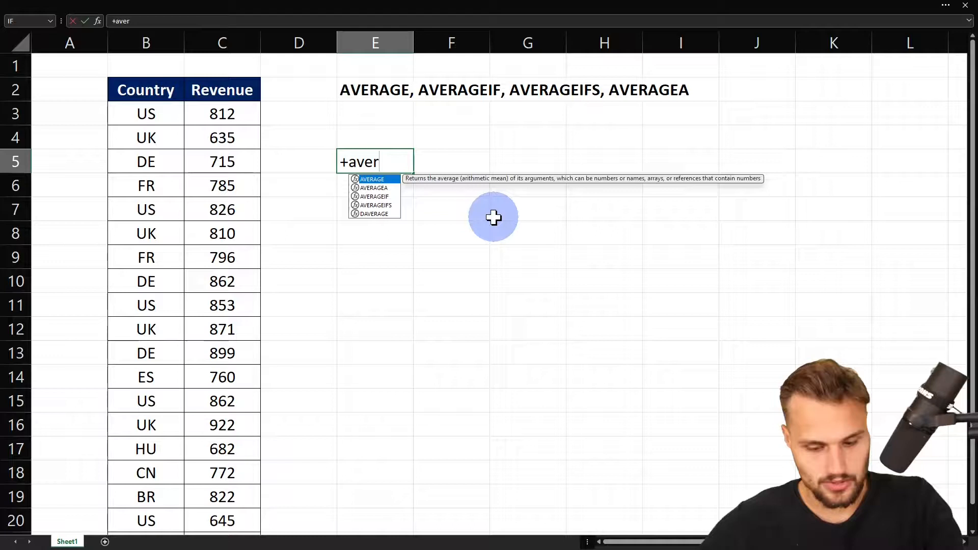
key(Tab)
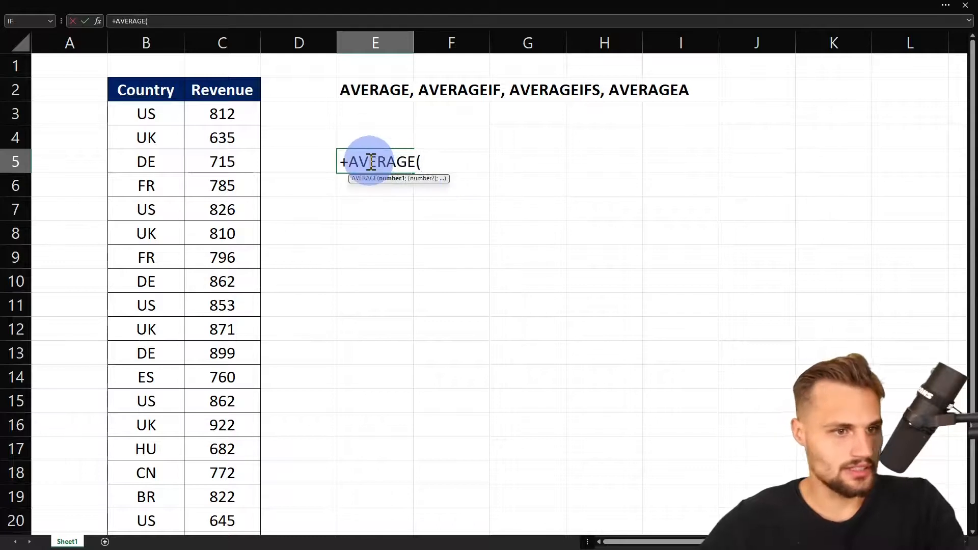
drag(224, 114, 233, 497)
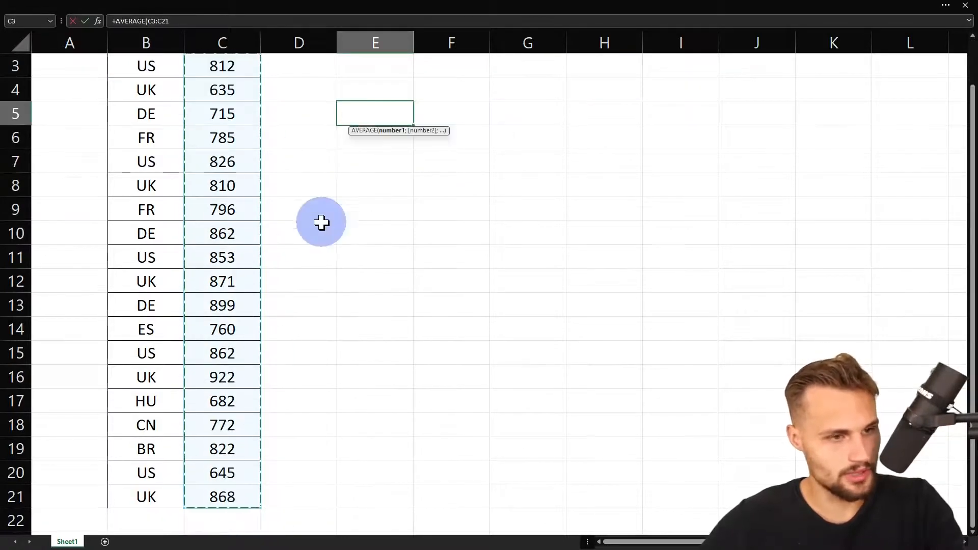
scroll(352, 240, up, 1)
text())
key(Return)
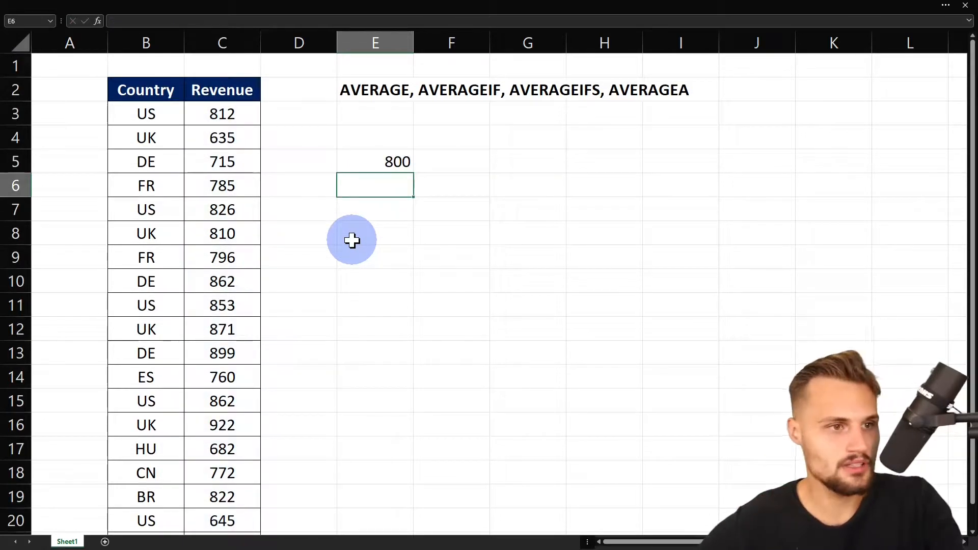
Step: Move the average formula from E5 one cell over to F5
key(Up)
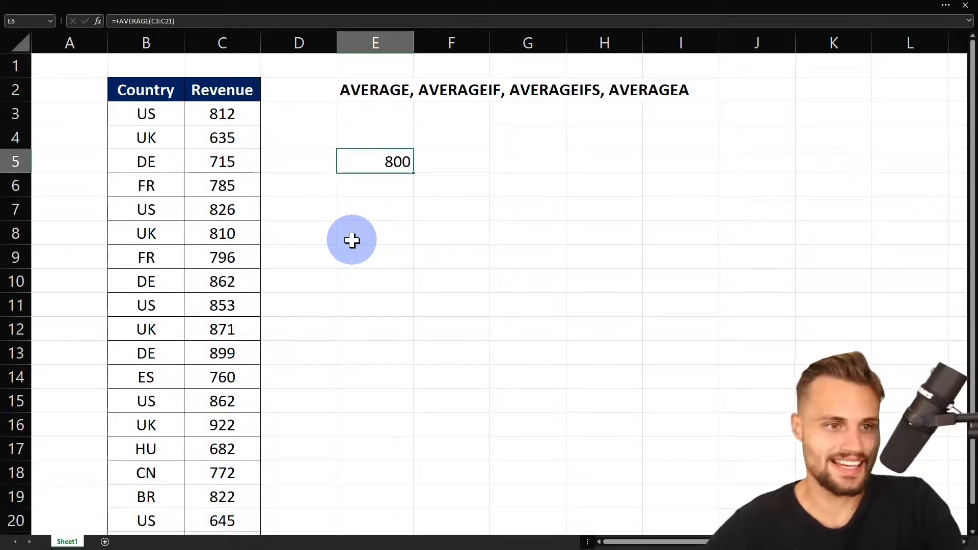
key(Down)
key(Down)
key(Up)
key(Up)
key(ctrl+c)
key(Right)
key(ctrl+v)
key(Left)
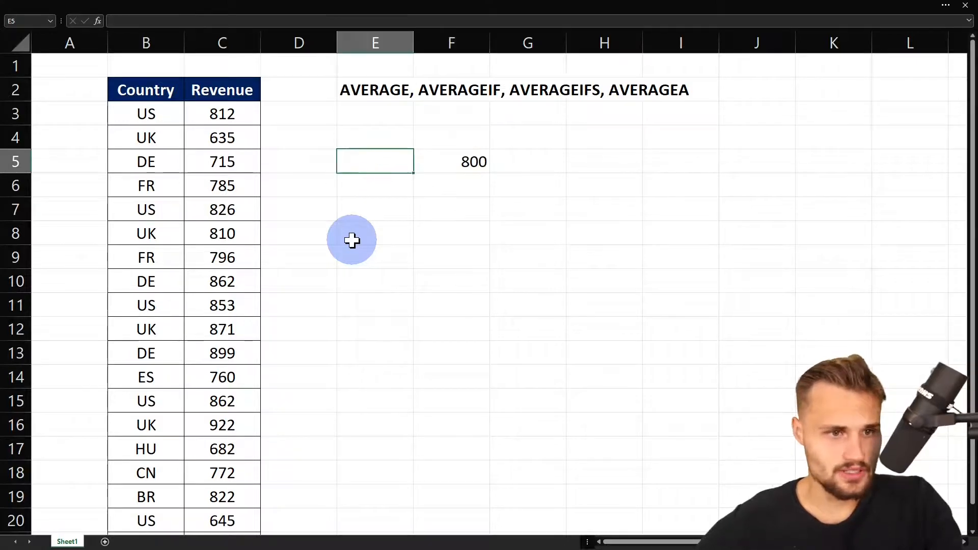
Step: Label E5 as AVERAGE and E7 as AVERAGEIF
text(AVERAGE)
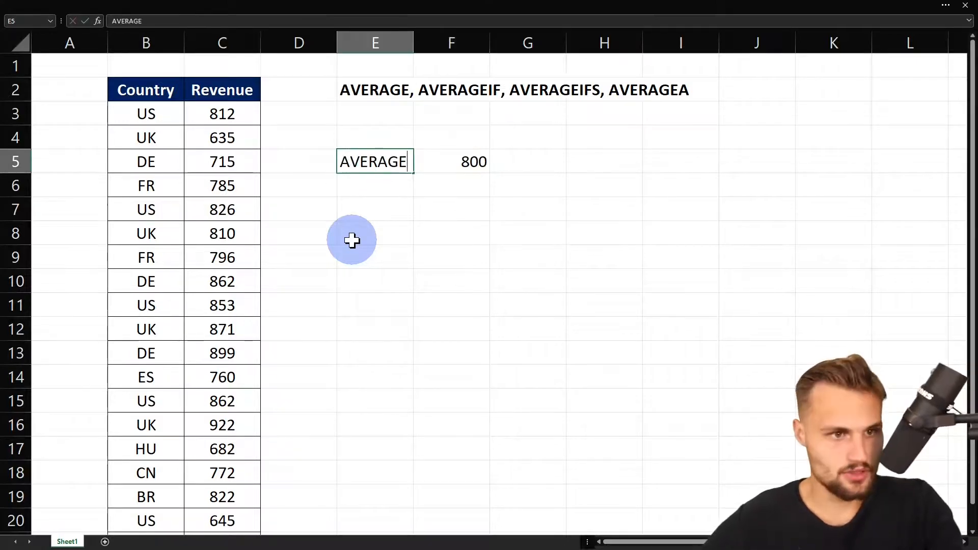
key(Return)
key(Return)
text(AVERAGE)
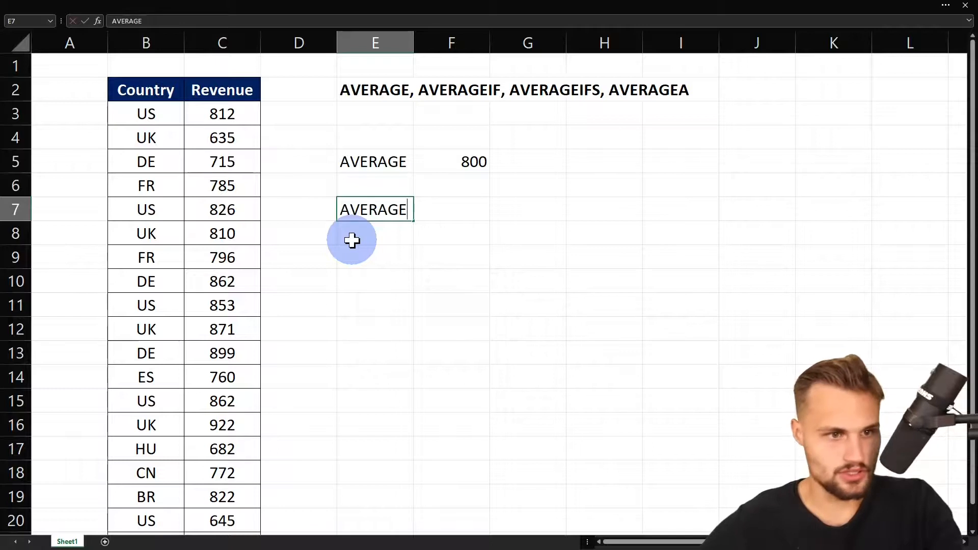
text(IF)
key(Return)
key(Up)
key(Right)
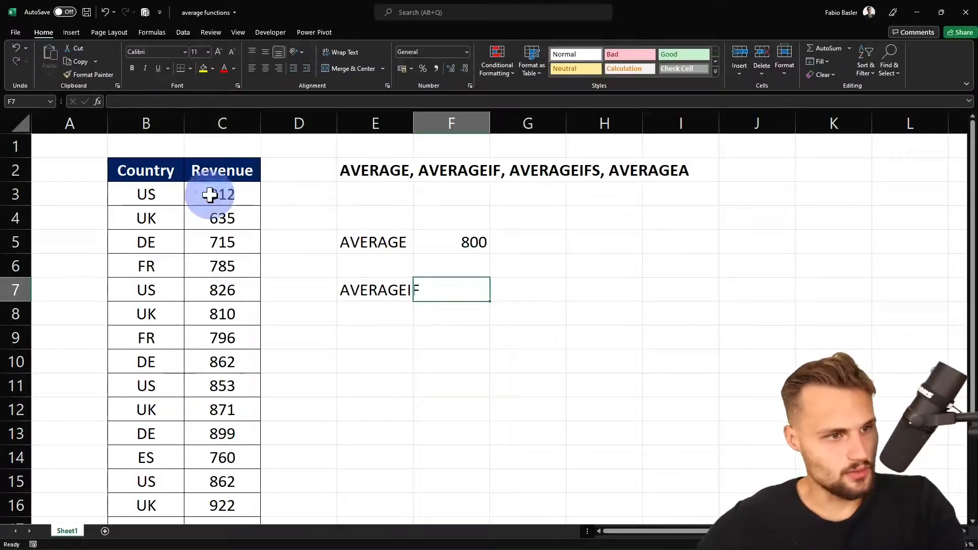
Step: Copy the Country entries B3:B21 and paste them as values into column F starting at F7
click(151, 122)
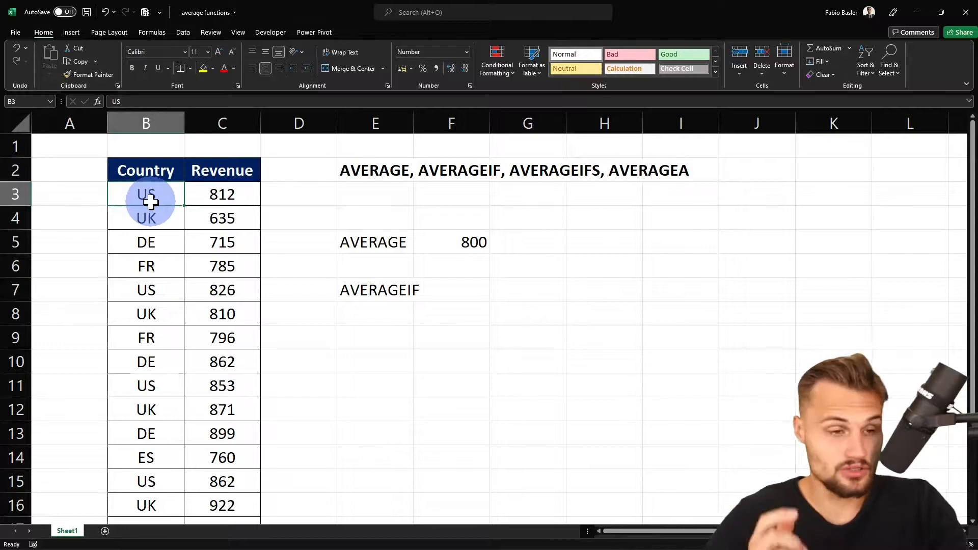
key(ctrl+shift+Down)
scroll(312, 229, up, 2)
key(ctrl+c)
right_click(458, 292)
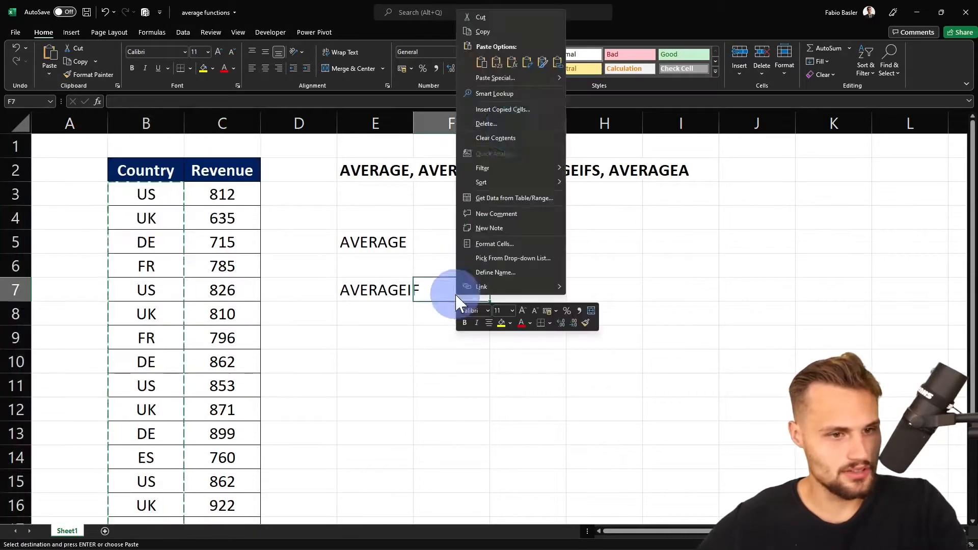
click(494, 57)
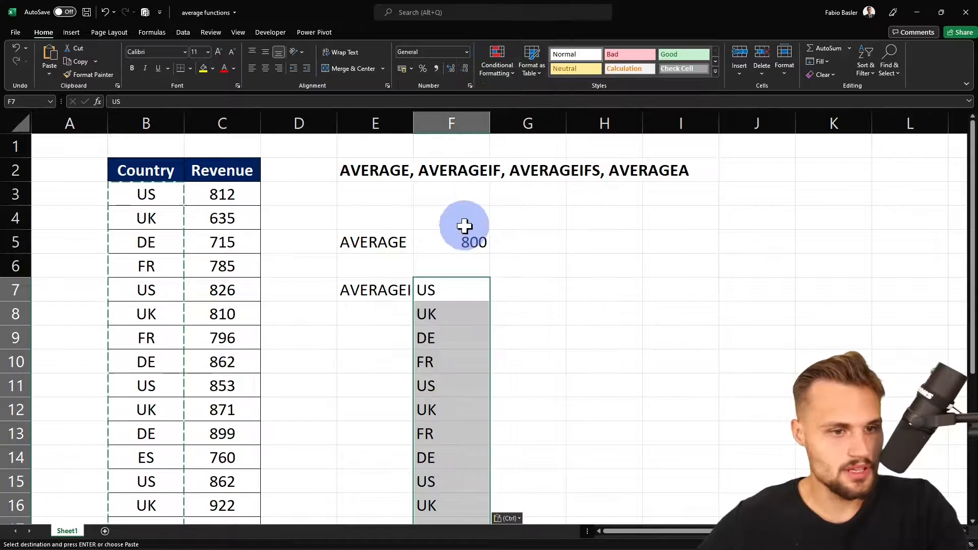
scroll(466, 214, down, 1)
key(ctrl+shift+F1)
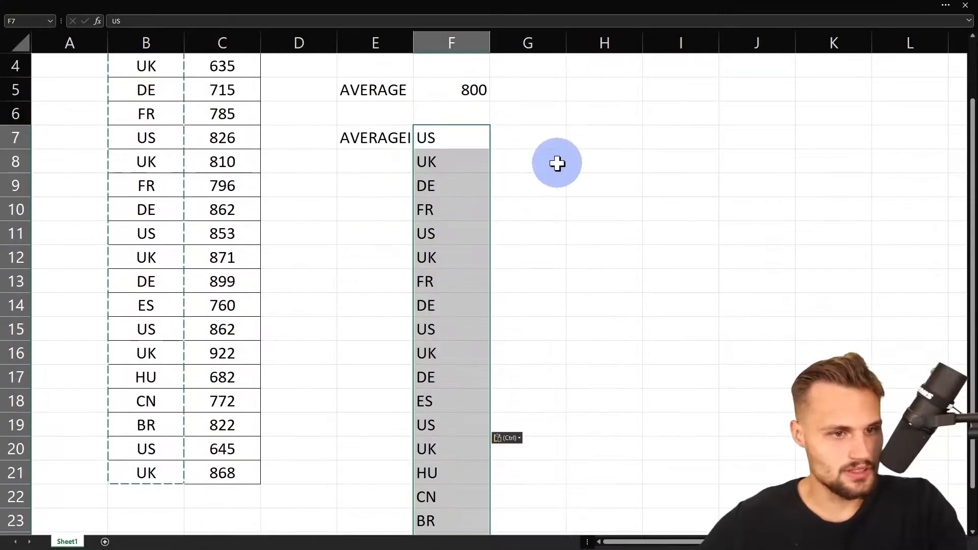
click(452, 136)
key(Escape)
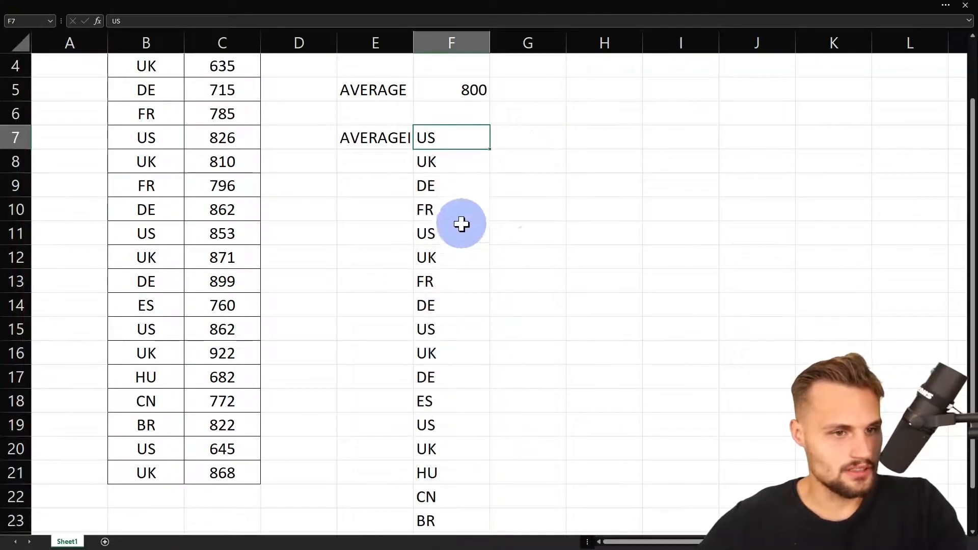
click(474, 231)
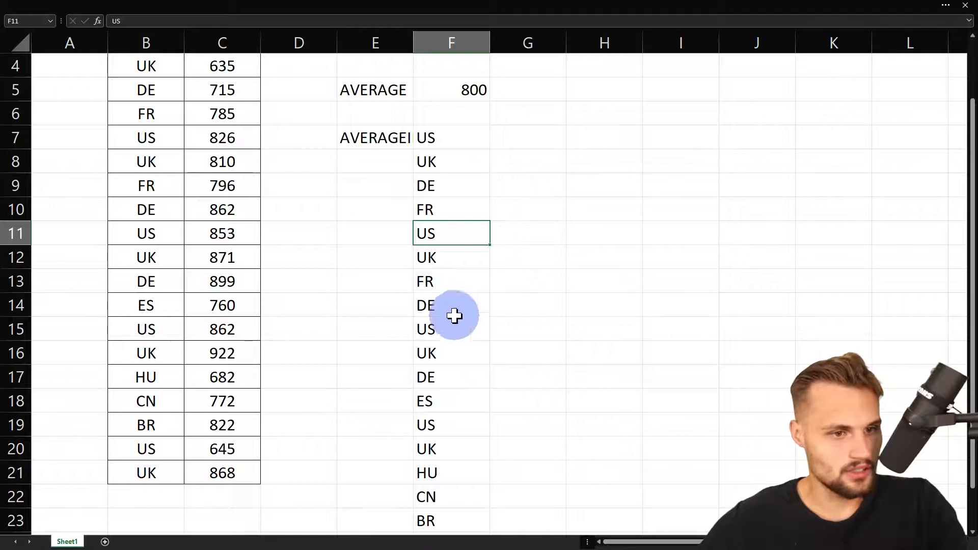
click(441, 417)
click(458, 186)
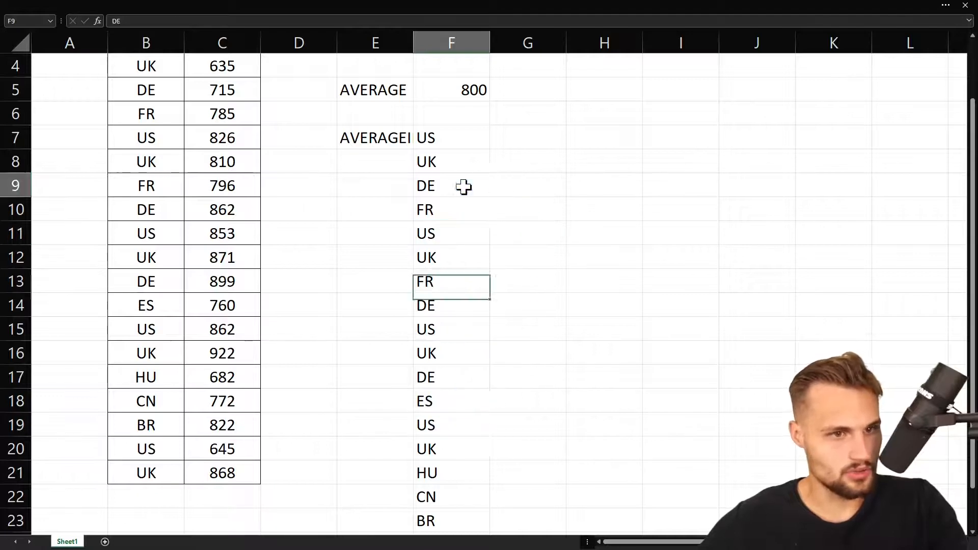
click(463, 302)
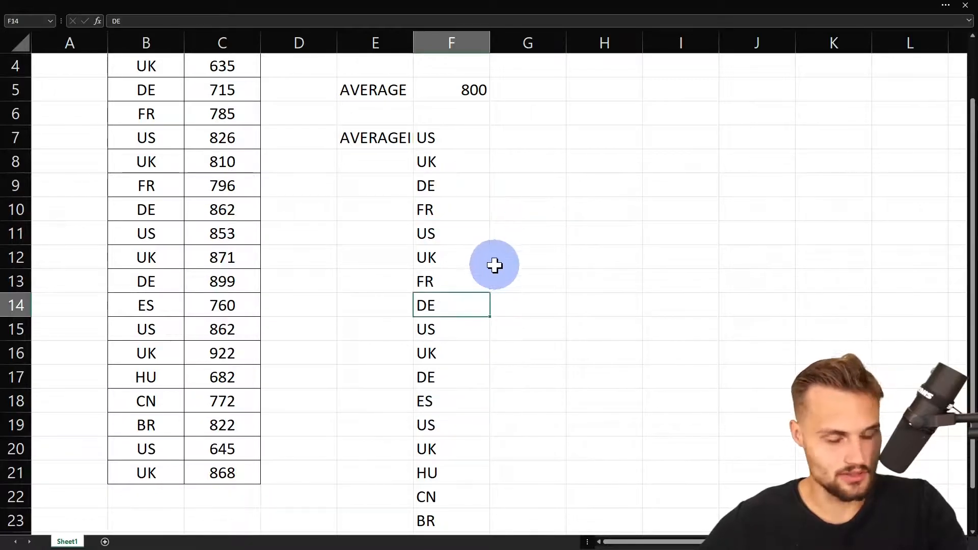
Step: Remove duplicates from the pasted country list, expanding the selection but checking only column F for duplicate values
key(ctrl+shift+F1)
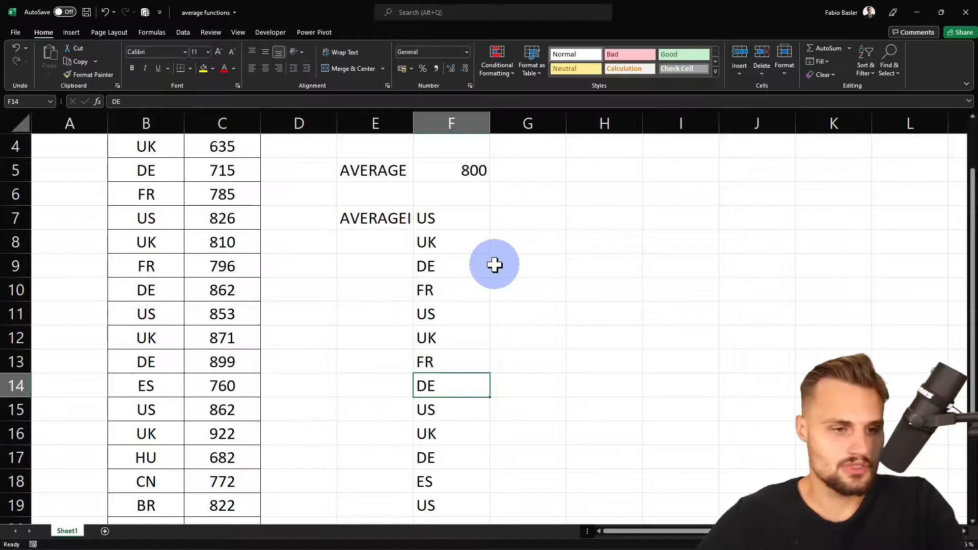
key(ctrl+a)
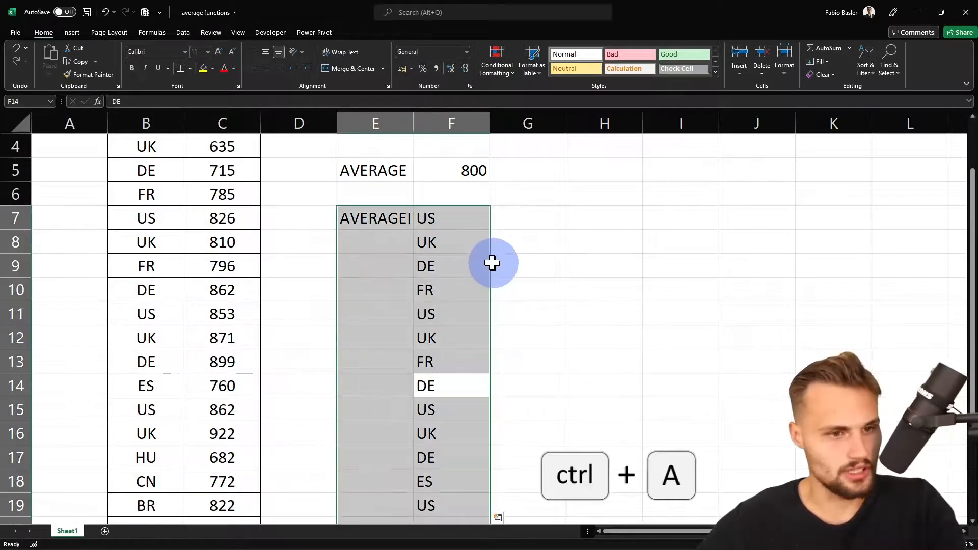
shift+click(453, 218)
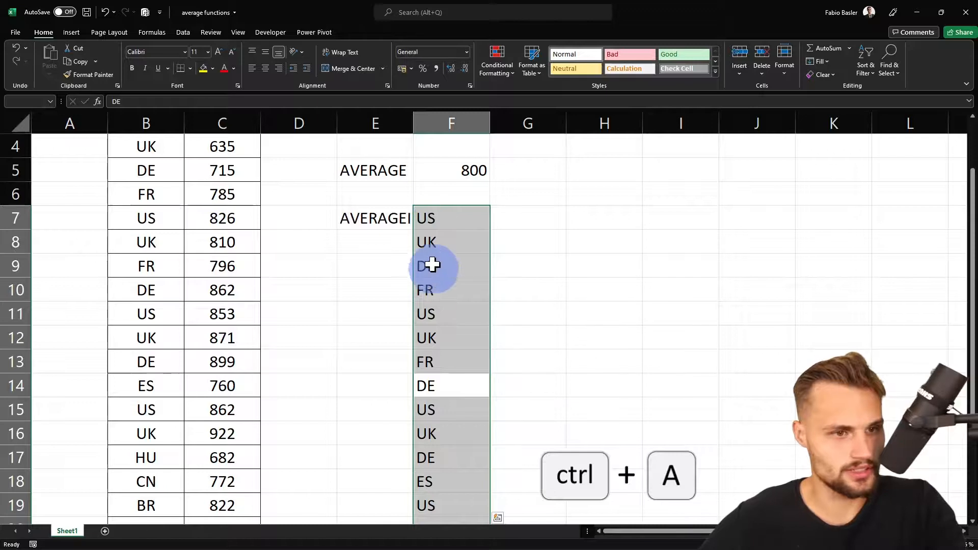
click(182, 32)
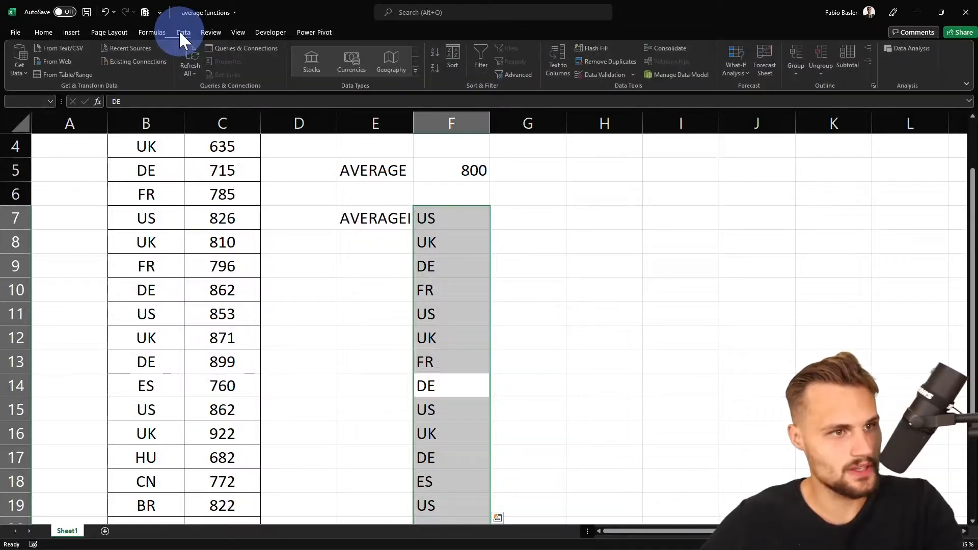
click(595, 62)
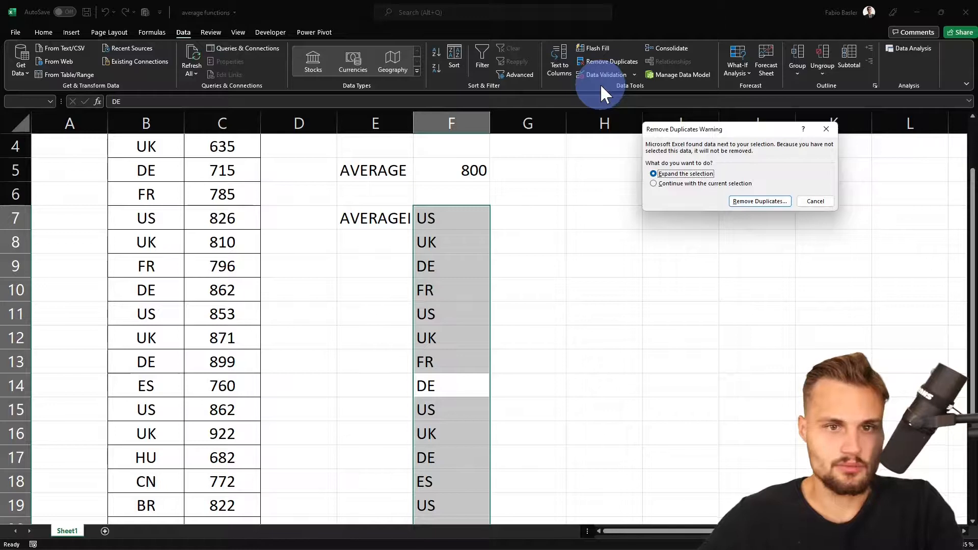
click(751, 201)
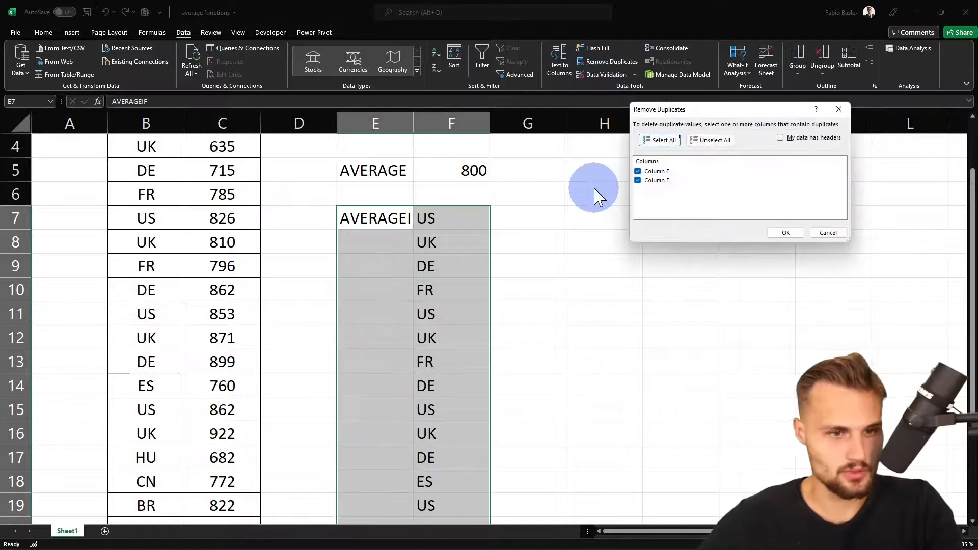
click(637, 172)
click(787, 234)
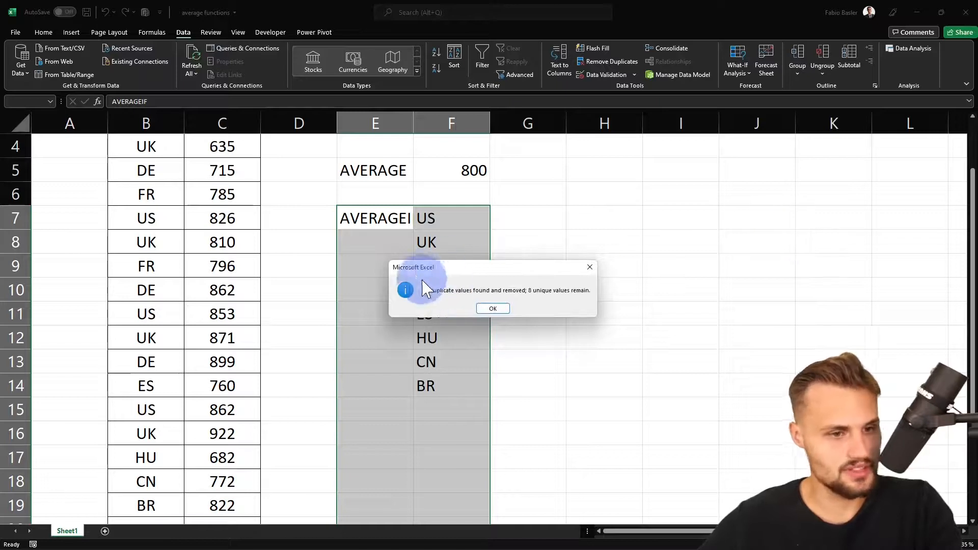
click(492, 309)
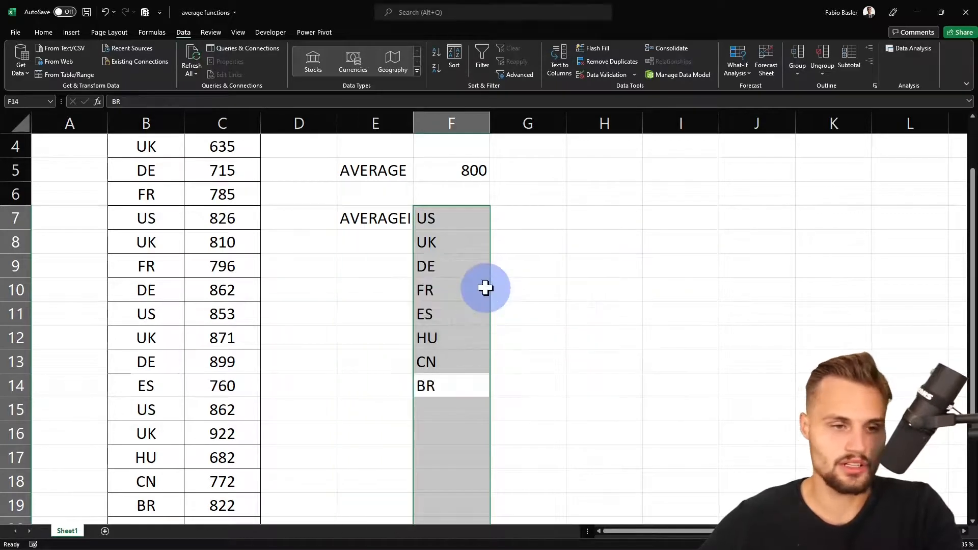
Step: Start an AVERAGEIF formula in G7, beside the first country in the unique list
click(516, 218)
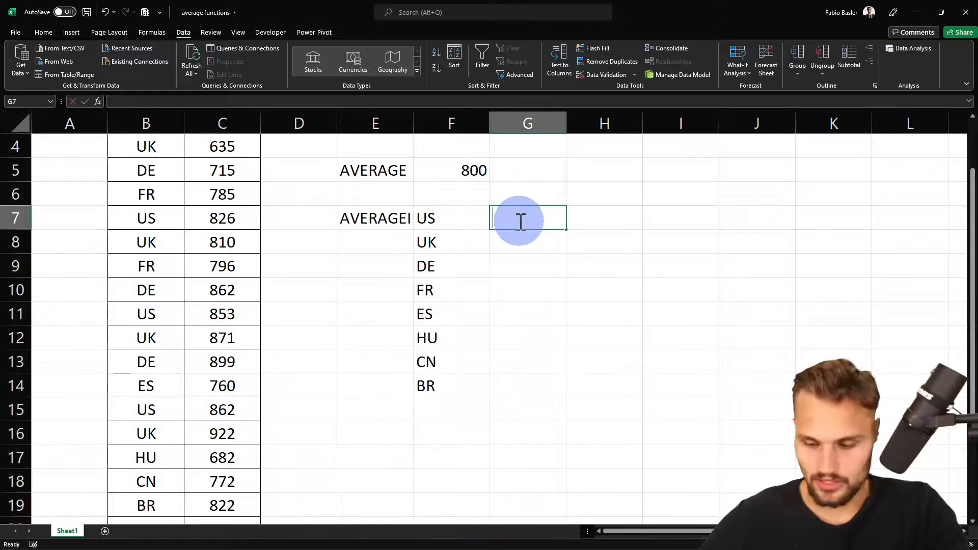
text(+avera)
key(Down)
key(Down)
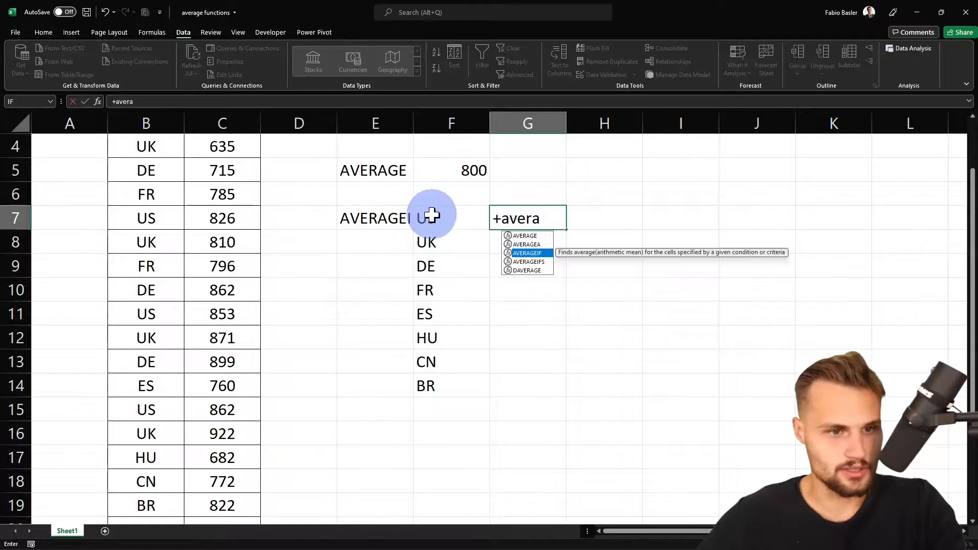
scroll(432, 214, up, 1)
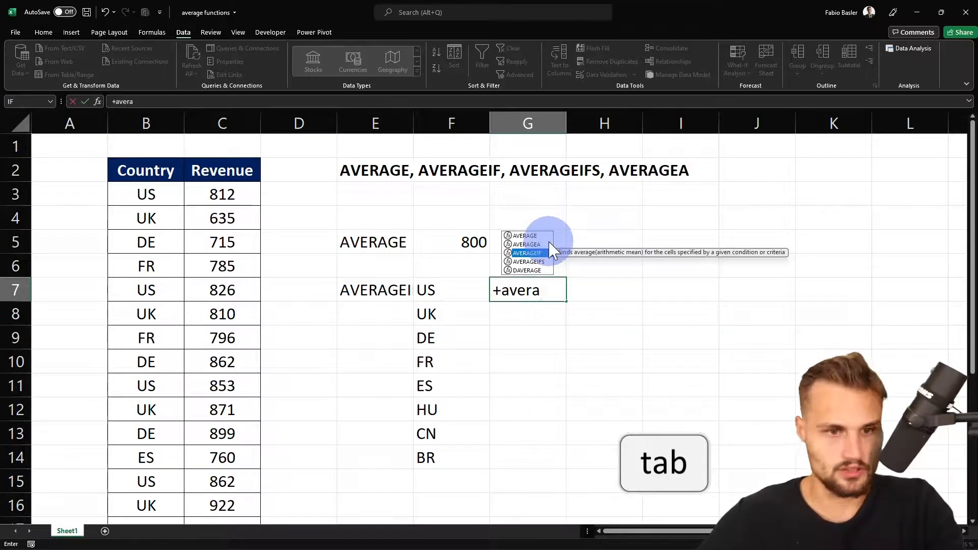
key(Tab)
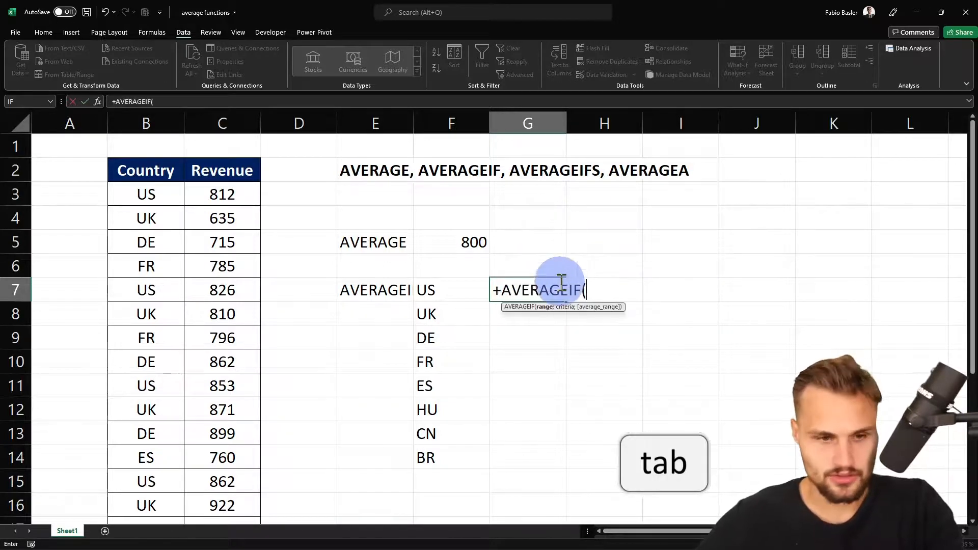
Step: Open the AVERAGEIF help article, enlarge it to read the arguments and remarks, and close it
key(F1)
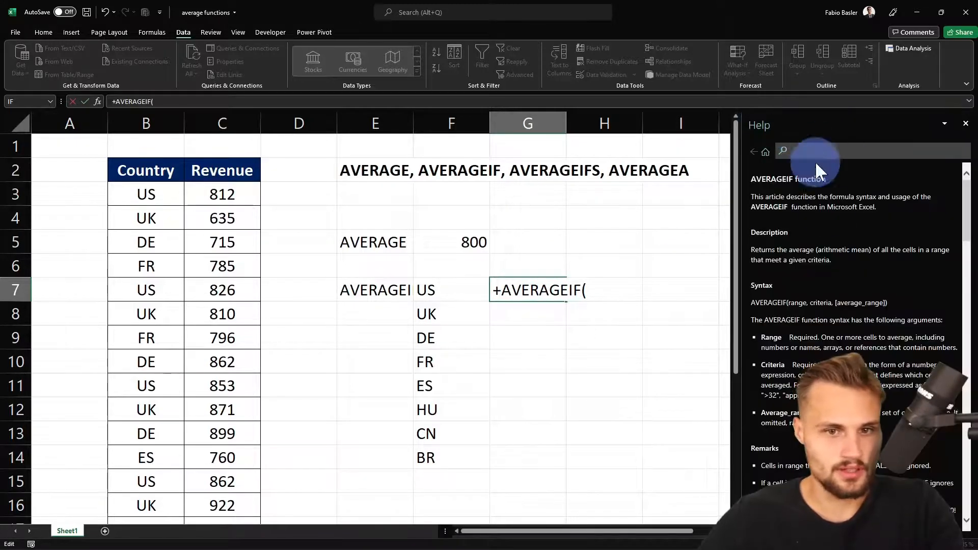
drag(801, 127, 396, 149)
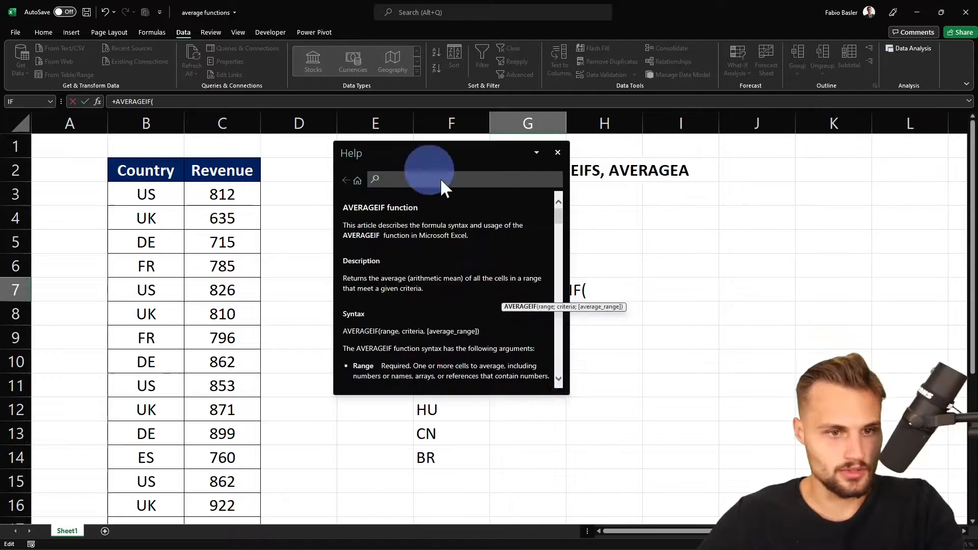
drag(568, 393, 669, 482)
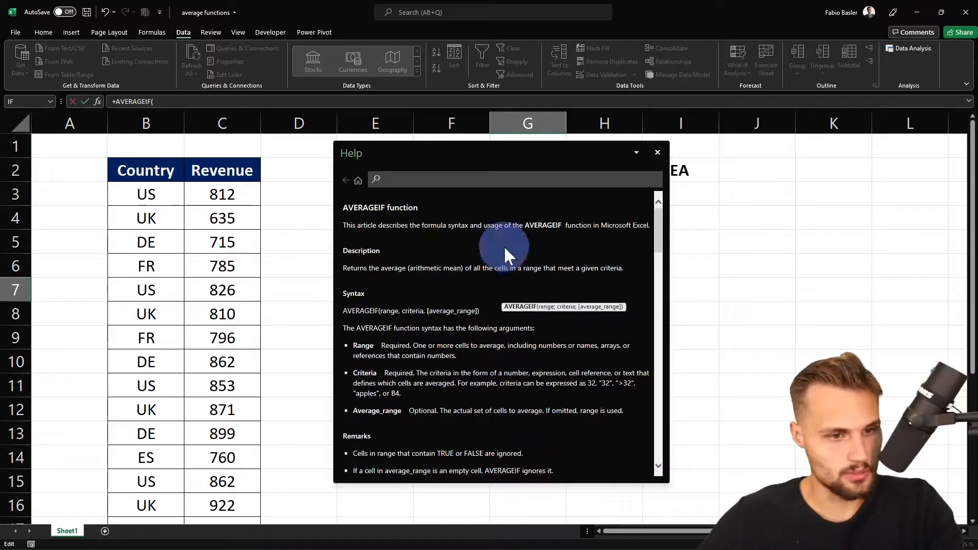
drag(659, 218, 694, 318)
drag(353, 275, 405, 276)
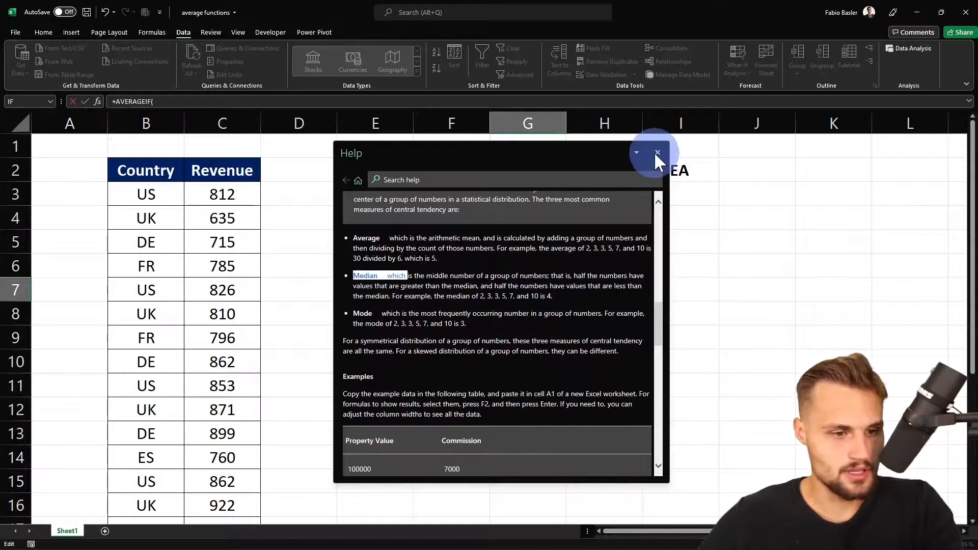
click(657, 152)
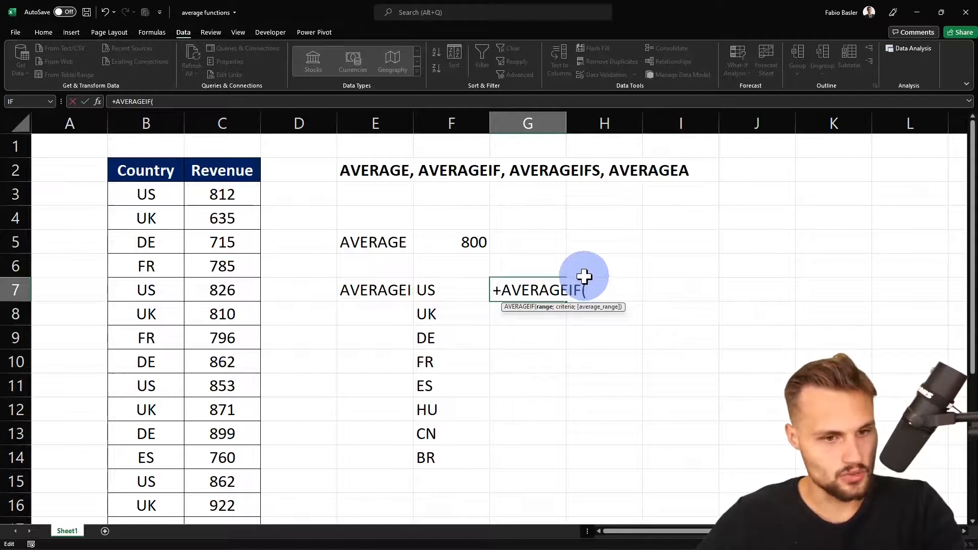
Step: Complete the AVERAGEIF formula in G7 with range B3:B21, criterion F7 and average range C3:C21
click(131, 193)
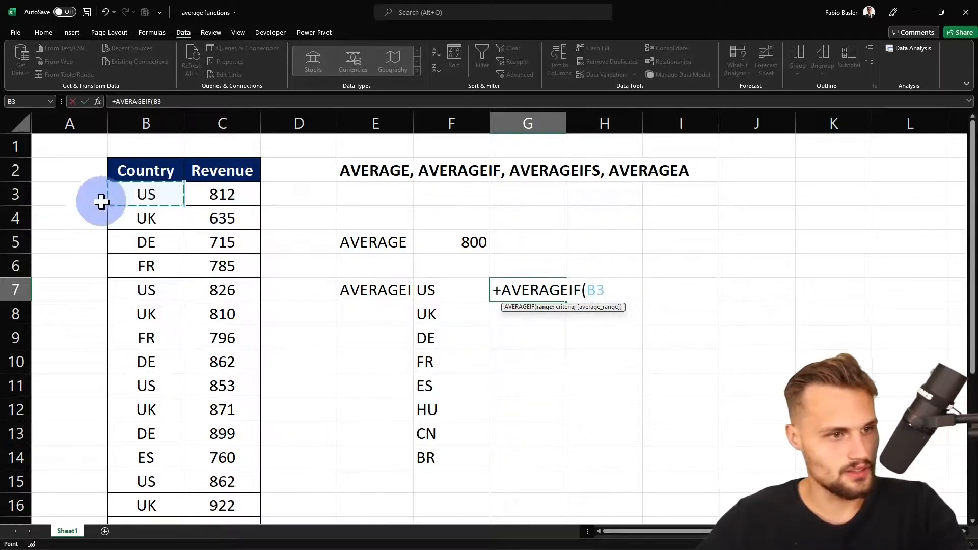
key(ctrl+shift+Down)
text(;)
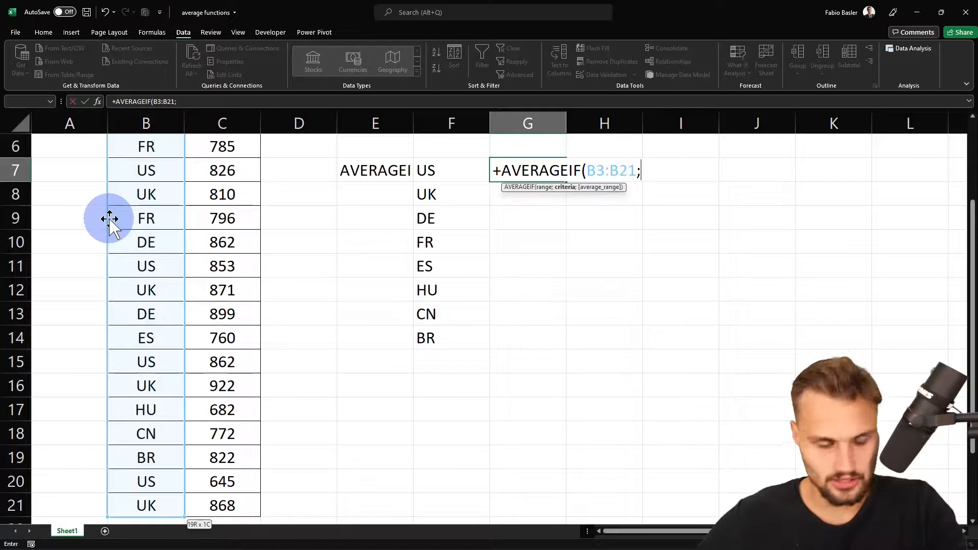
scroll(168, 222, up, 2)
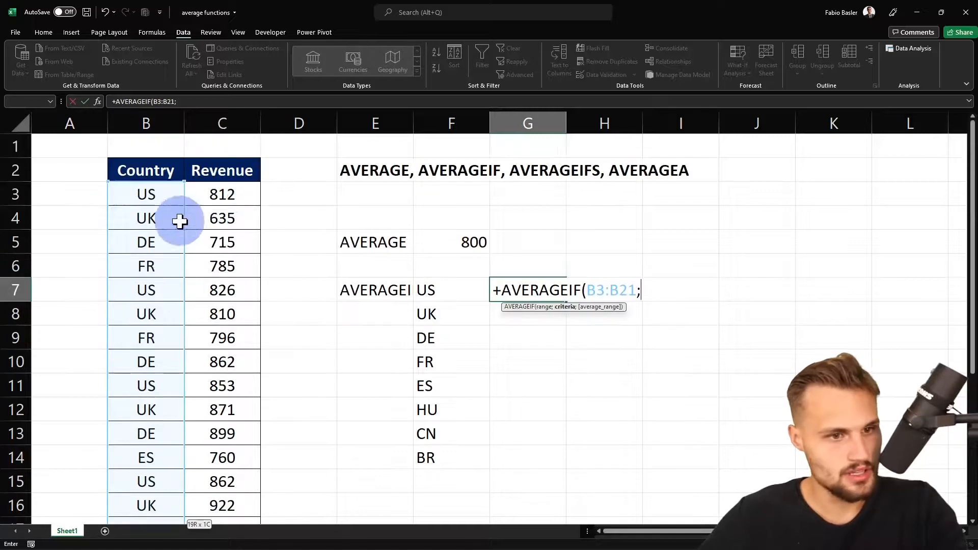
click(440, 286)
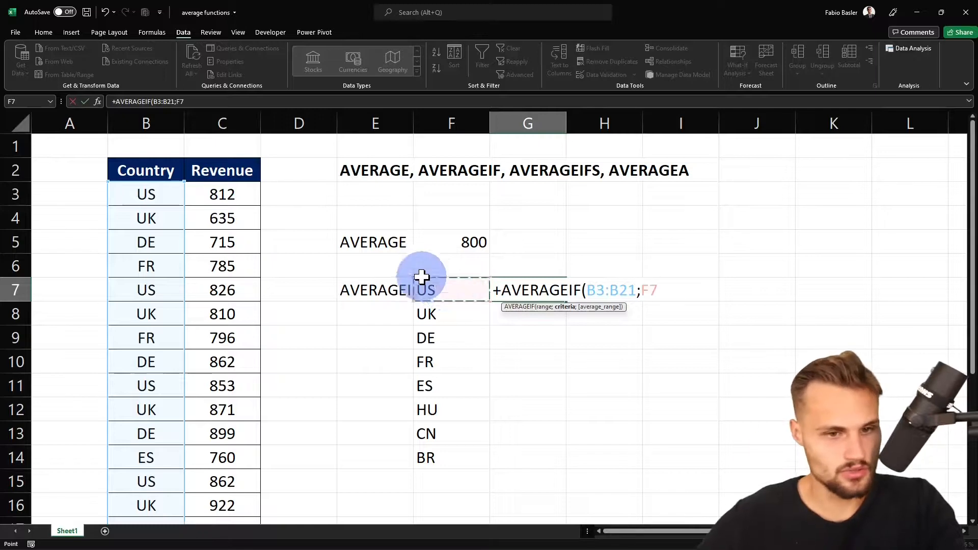
text(;)
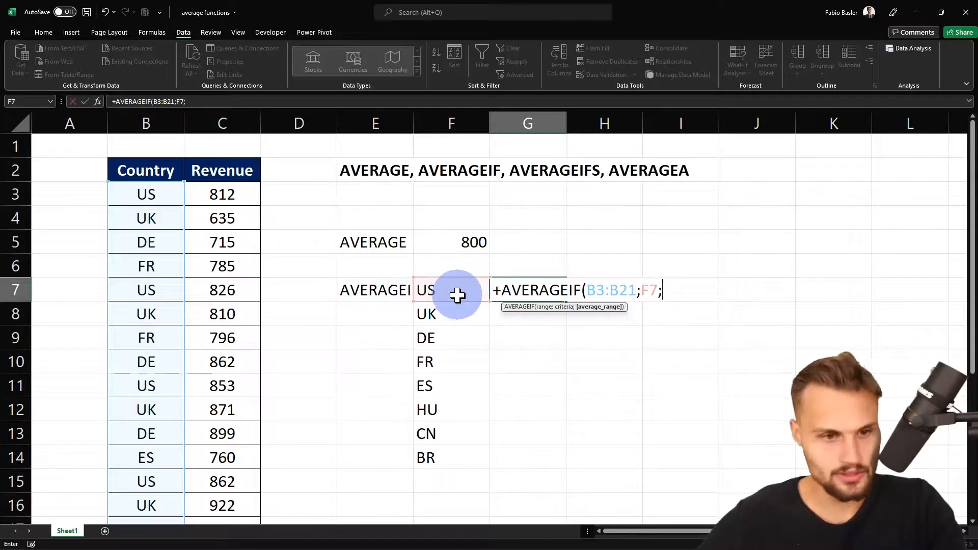
click(234, 194)
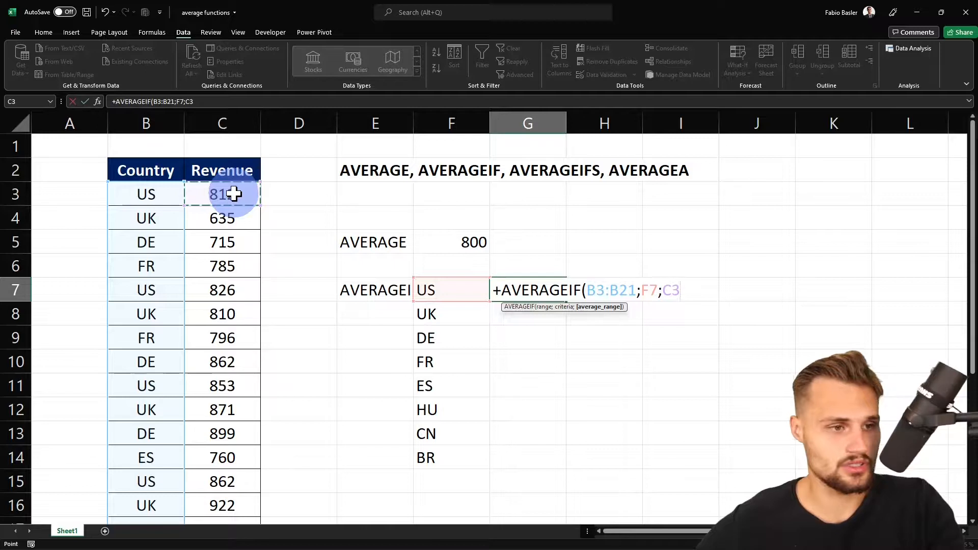
key(ctrl+shift+Down)
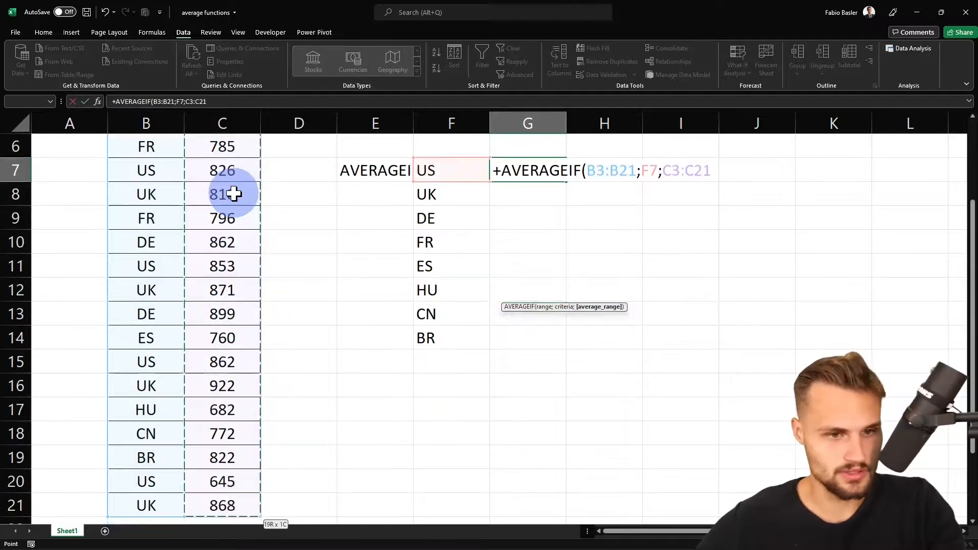
key(Return)
Step: Make the range and average range in G7's formula absolute as $B$3:$B$21 and $C$3:$C$21, keeping F7 relative
double_click(509, 287)
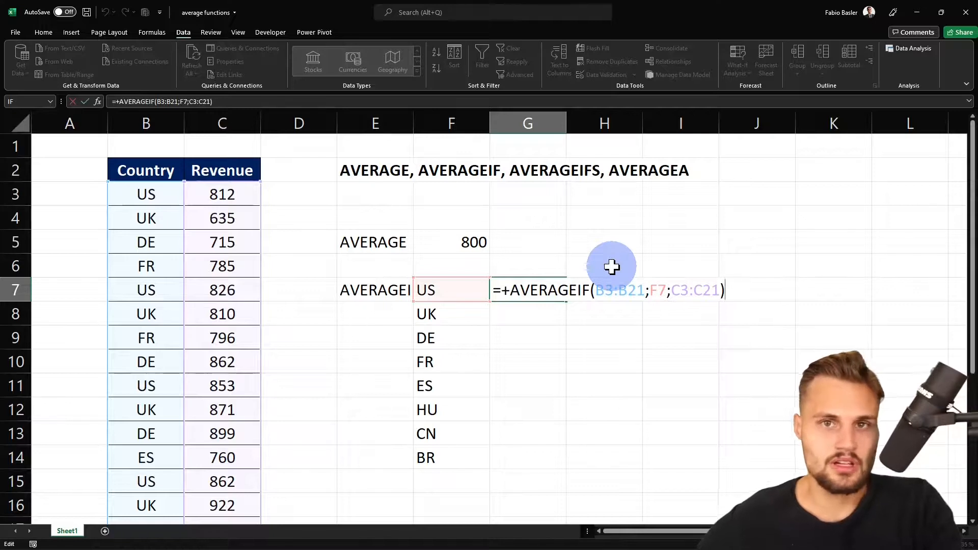
drag(595, 291, 644, 288)
key(F4)
drag(708, 288, 750, 288)
key(F4)
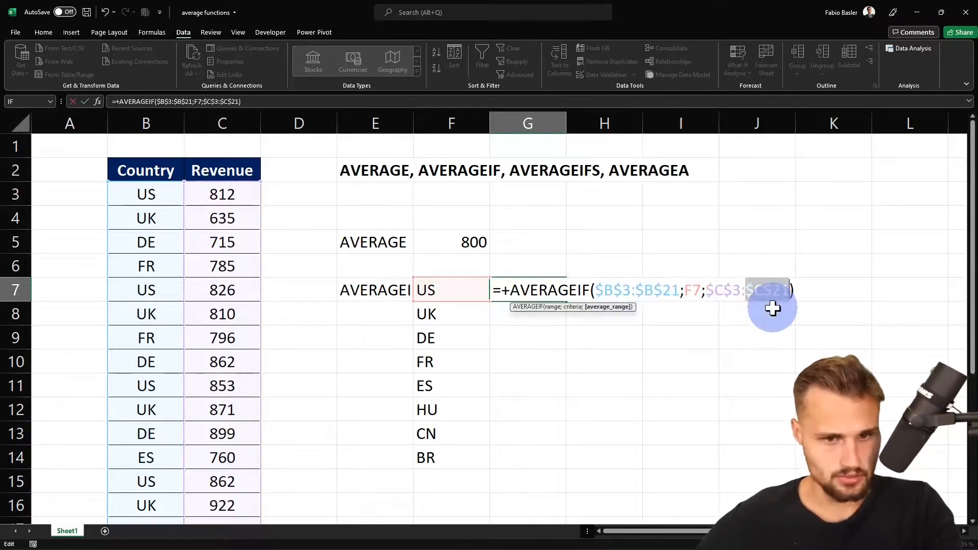
key(Return)
Step: Copy the AVERAGEIF formula from G7 down to the remaining countries in G8:G14
key(Up)
key(ctrl+c)
key(Down)
key(Left)
key(ctrl+Down)
key(Right)
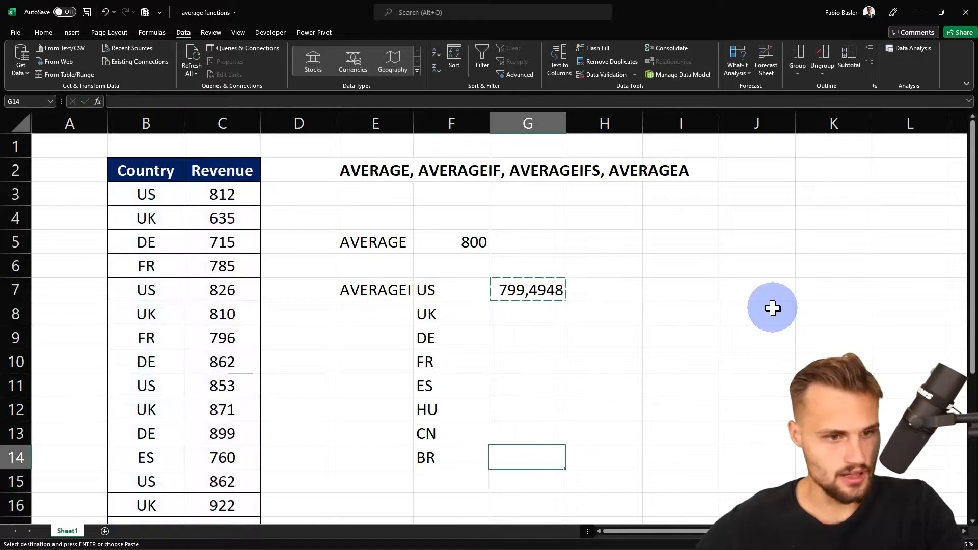
key(ctrl+shift+Up)
key(shift+Down)
key(ctrl+v)
key(Escape)
Step: Try the Number format with two decimal places on the whole of column G and undo it
click(534, 286)
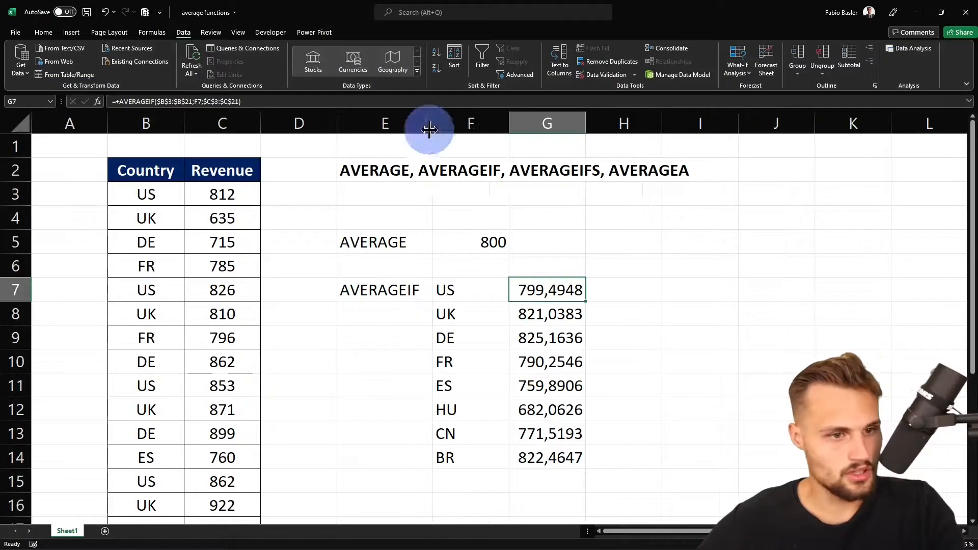
click(543, 124)
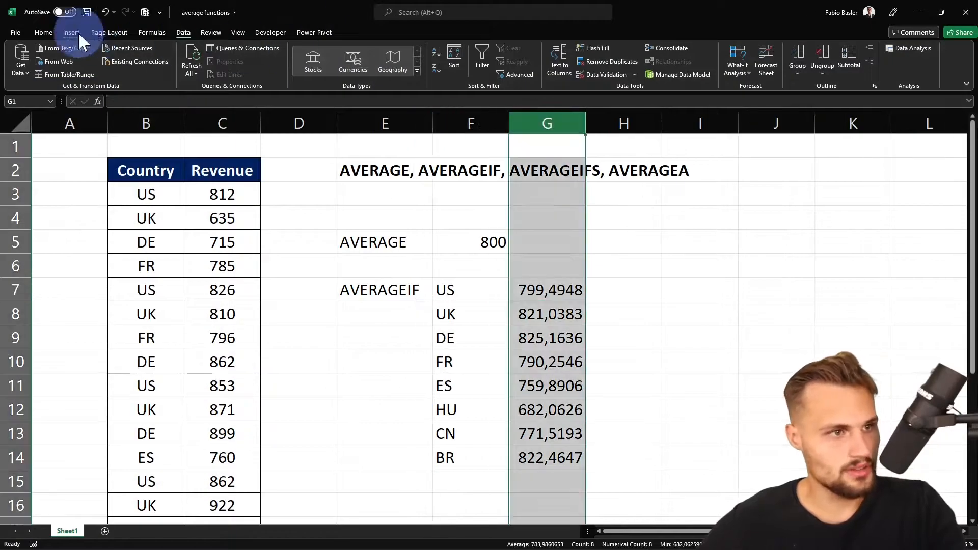
click(44, 32)
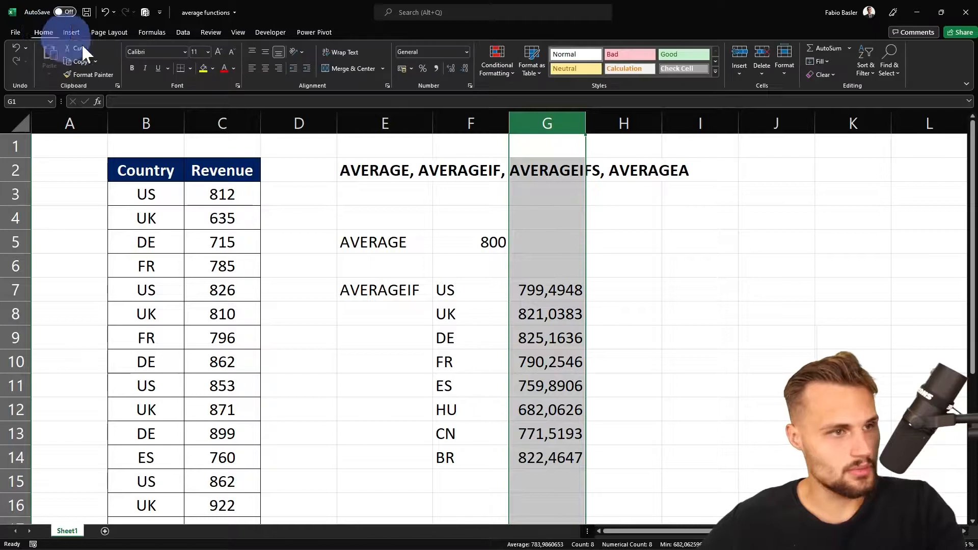
click(538, 294)
key(ctrl+space)
click(543, 305)
key(ctrl+space)
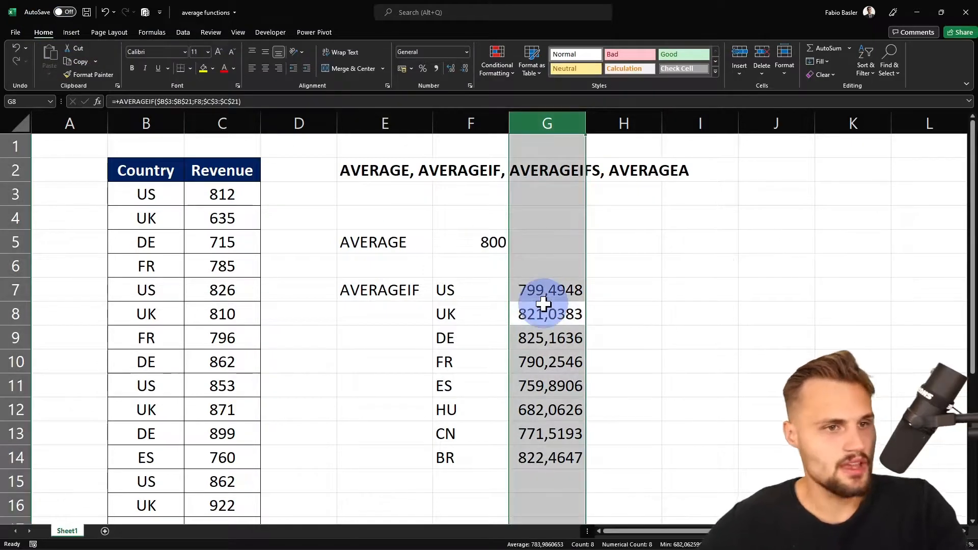
key(ctrl+shift+1)
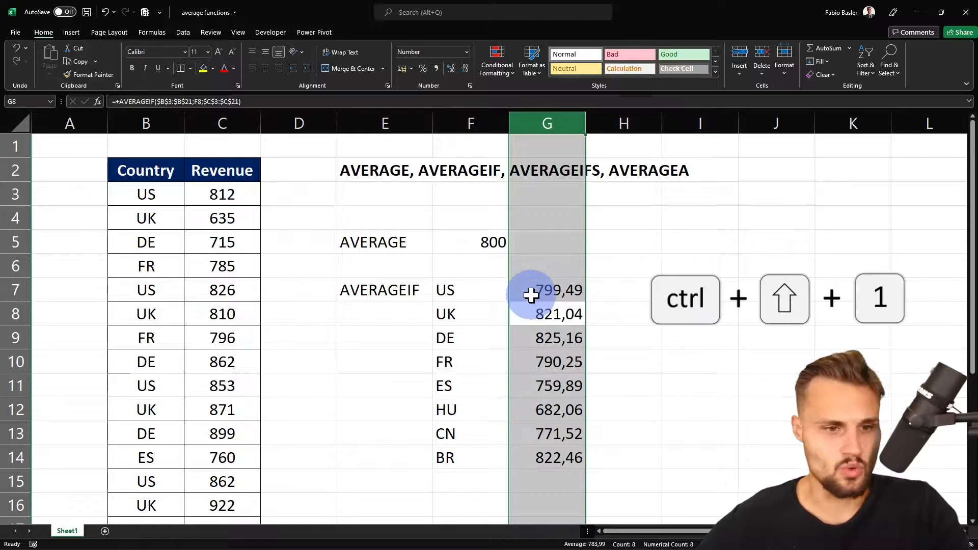
key(ctrl+z)
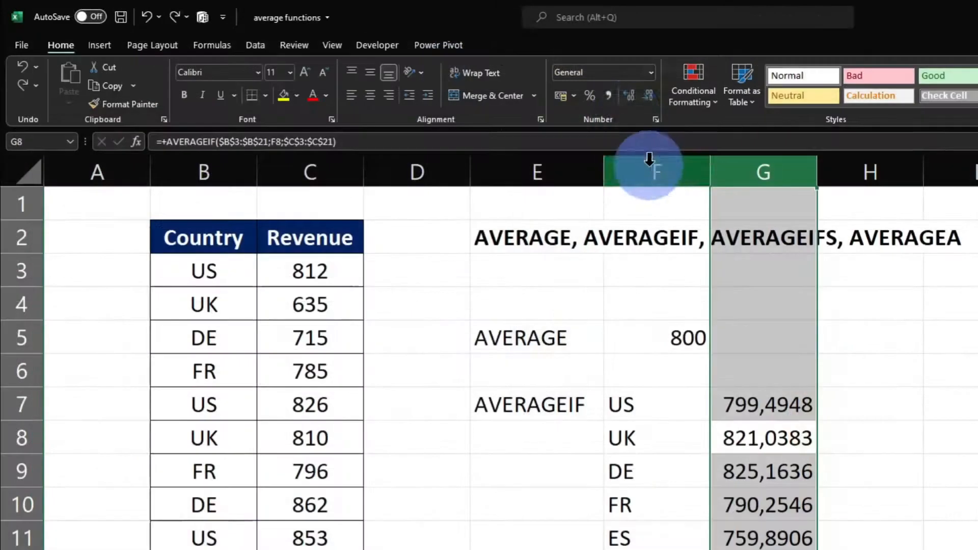
Step: Apply the comma style to column G and reduce it to one decimal place
click(608, 94)
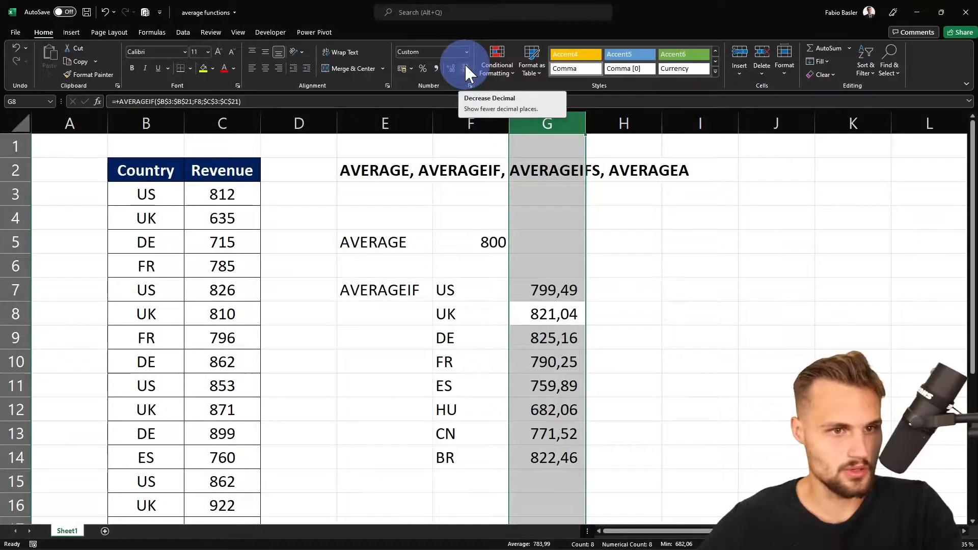
click(465, 69)
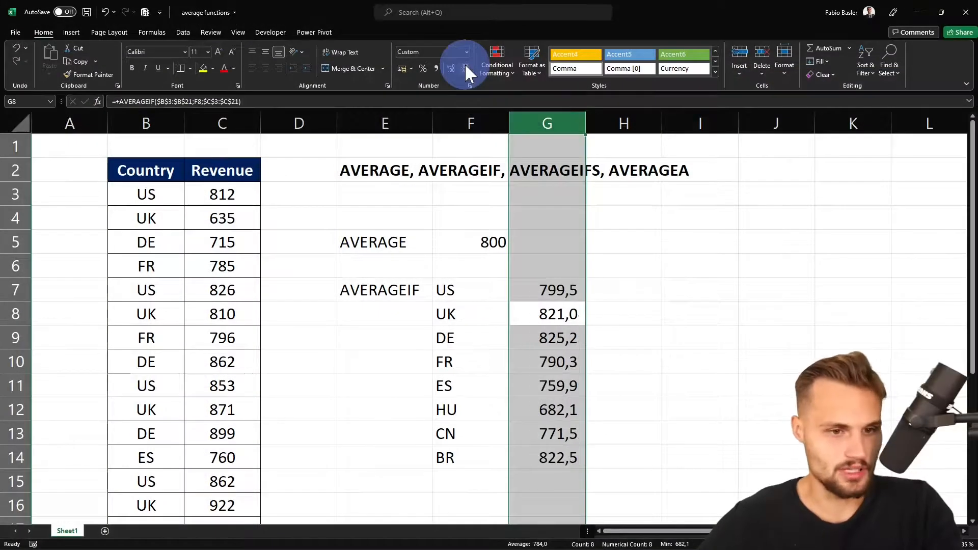
click(601, 287)
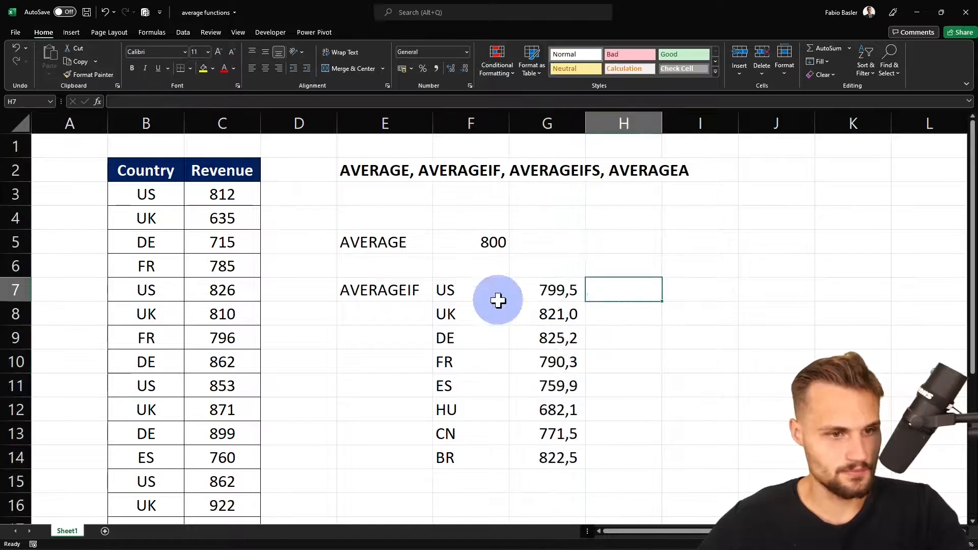
Step: Enter the label AVERAGEA in E16 and the label COUNT in F16
scroll(439, 312, down, 1)
click(397, 431)
text(AVERAGEA)
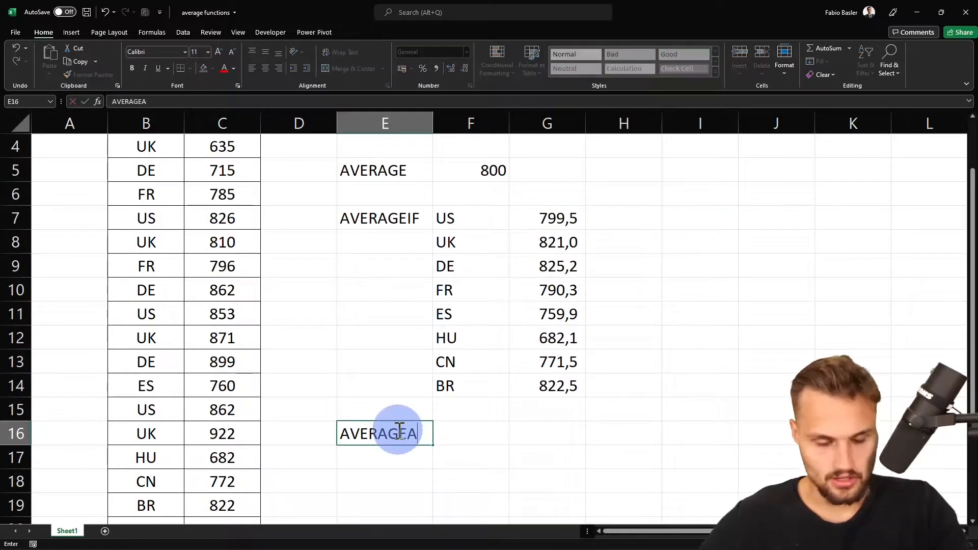
click(472, 431)
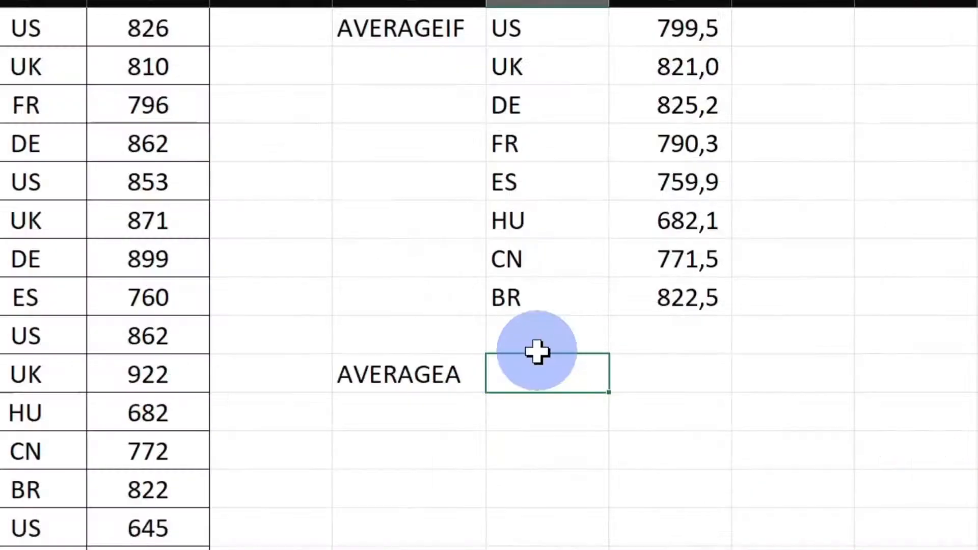
text(COUNT)
key(Return)
Step: Count the numeric country averages in G7:G14 with a COUNT formula in G16
key(Up)
key(Right)
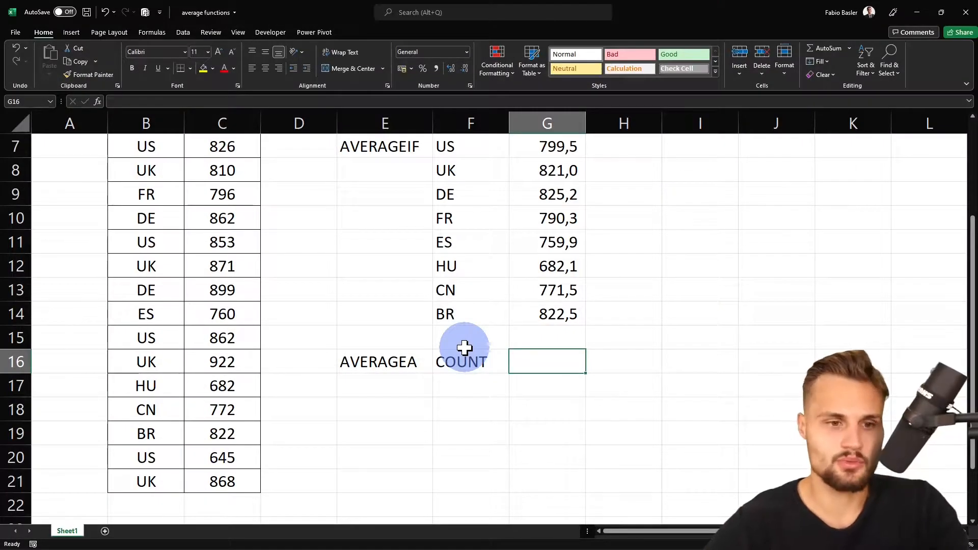
text(+count)
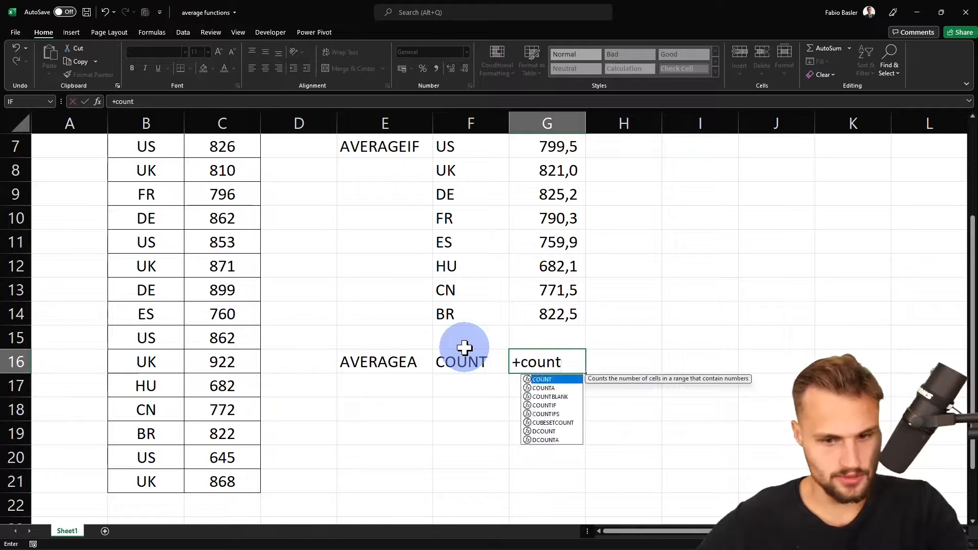
key(Tab)
key(Up)
key(Up)
key(shift+Up)
key(shift+Up)
key(shift+Up)
key(shift+Up)
key(shift+Up)
key(shift+Up)
key(shift+Up)
key(Return)
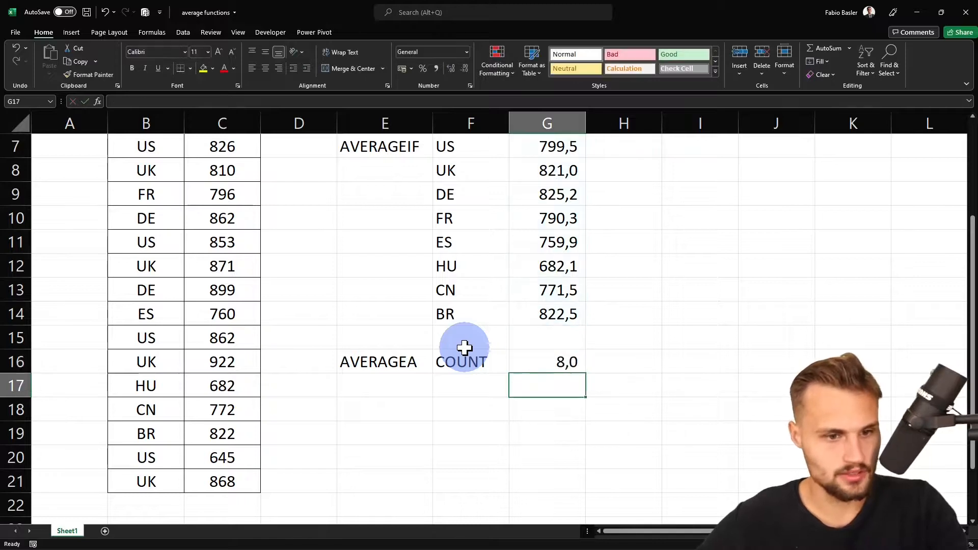
Step: Replace the CN average in G13 with the text na
scroll(465, 336, up, 1)
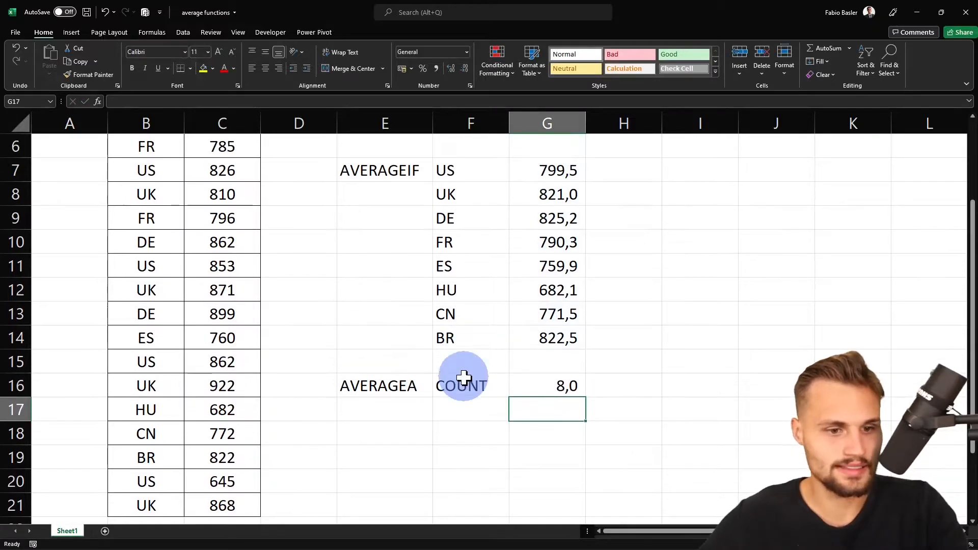
click(463, 410)
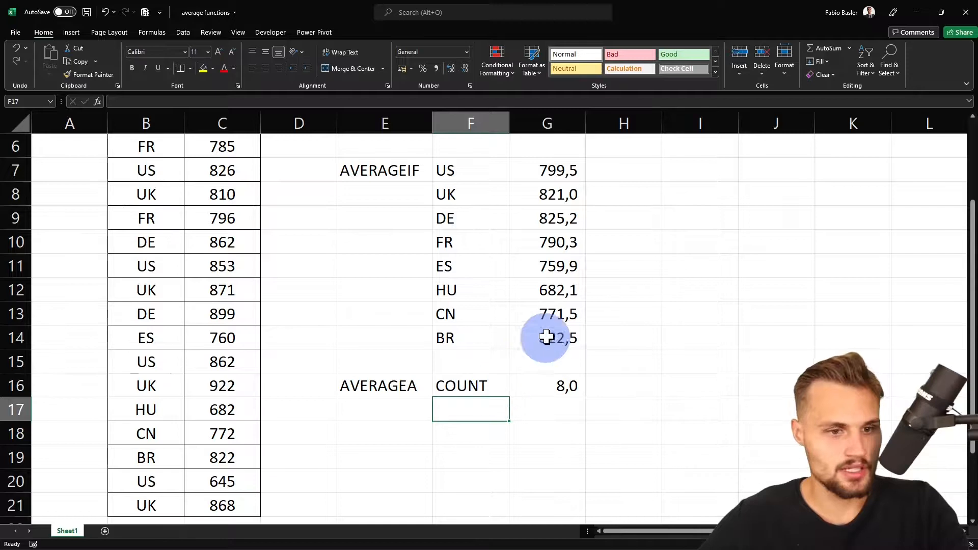
click(563, 322)
text(na)
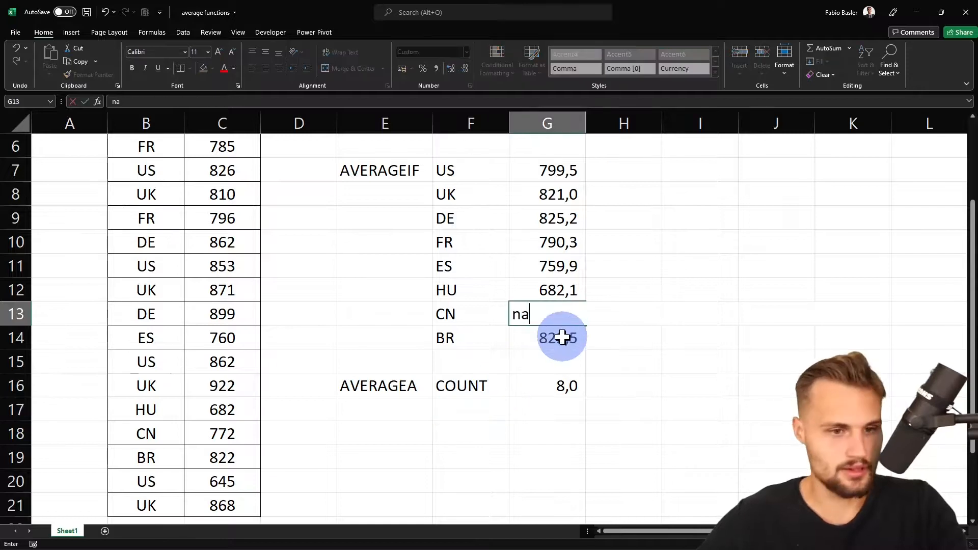
click(562, 336)
click(565, 362)
click(567, 385)
Step: Label F17 as COUNTA and enter a COUNTA formula over G7:G14 in G17
click(453, 416)
text(COUNTA)
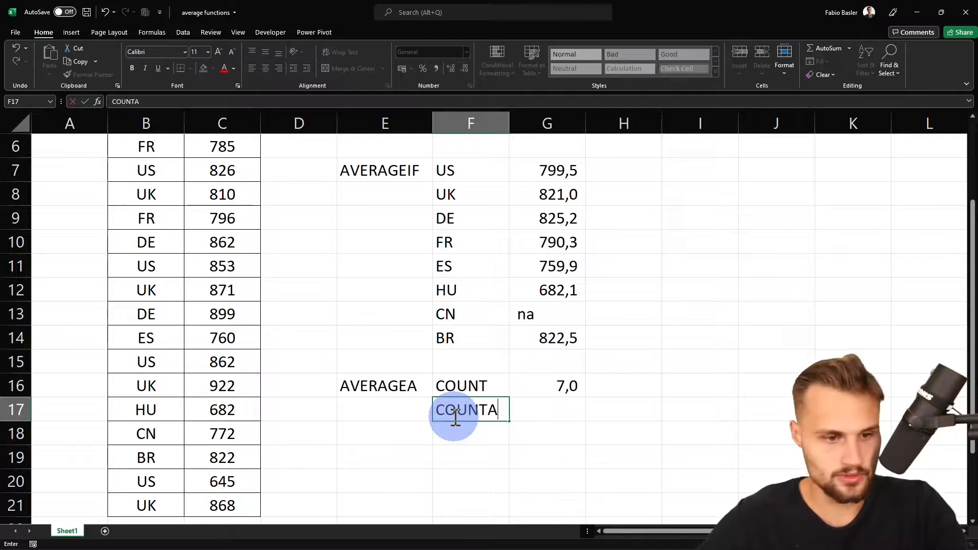
key(Tab)
text(+count)
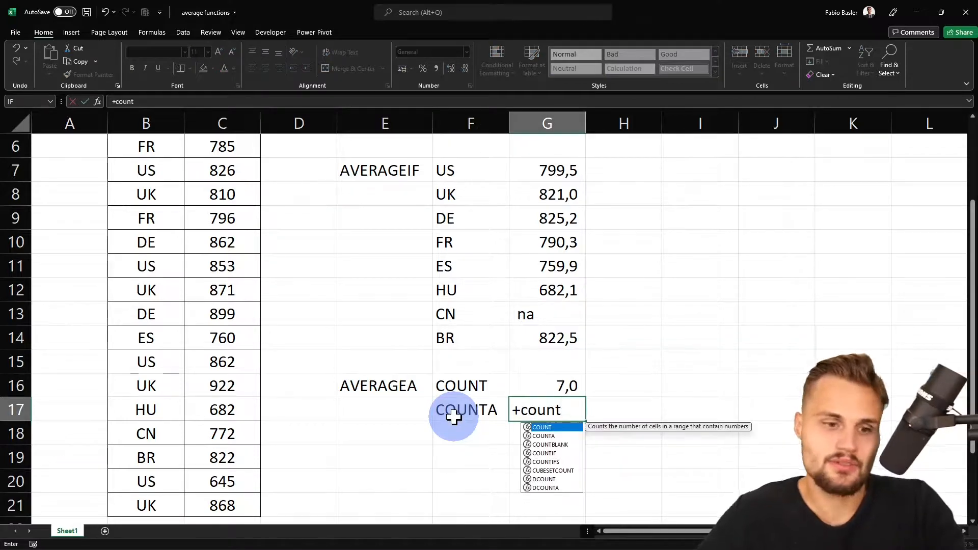
key(Down)
key(Tab)
key(Up)
key(Up)
key(Up)
key(ctrl+shift+Up)
key(Return)
click(517, 406)
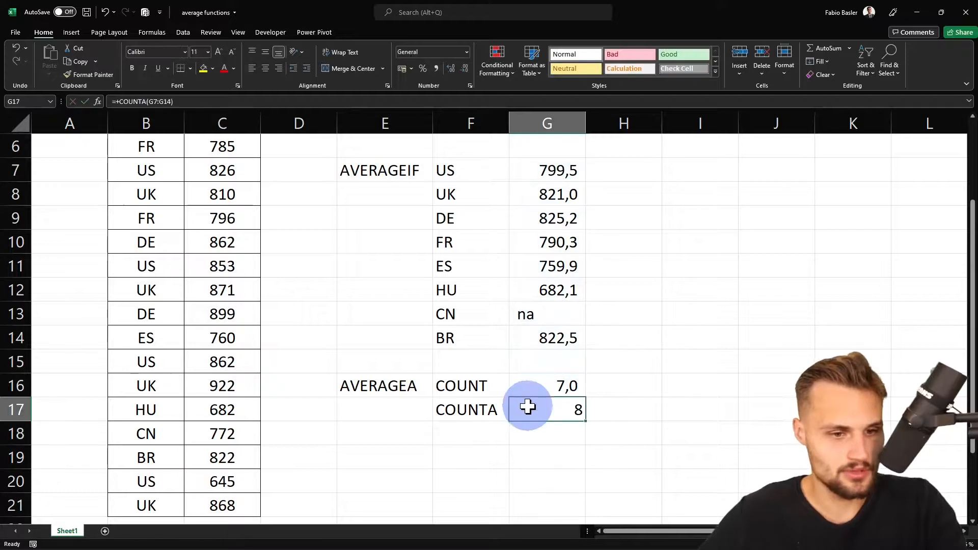
Step: Set the CN entry in G13 to the text null
click(553, 319)
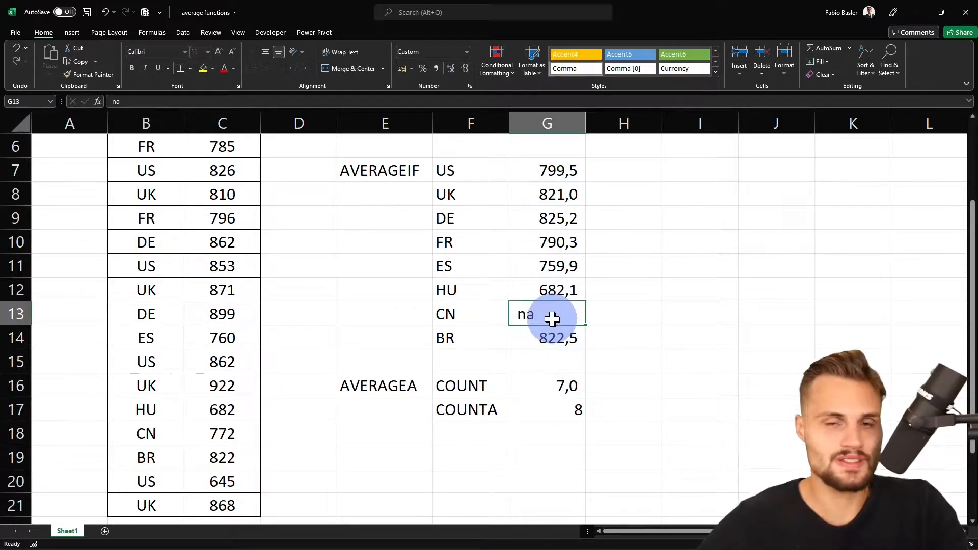
text(null)
key(Return)
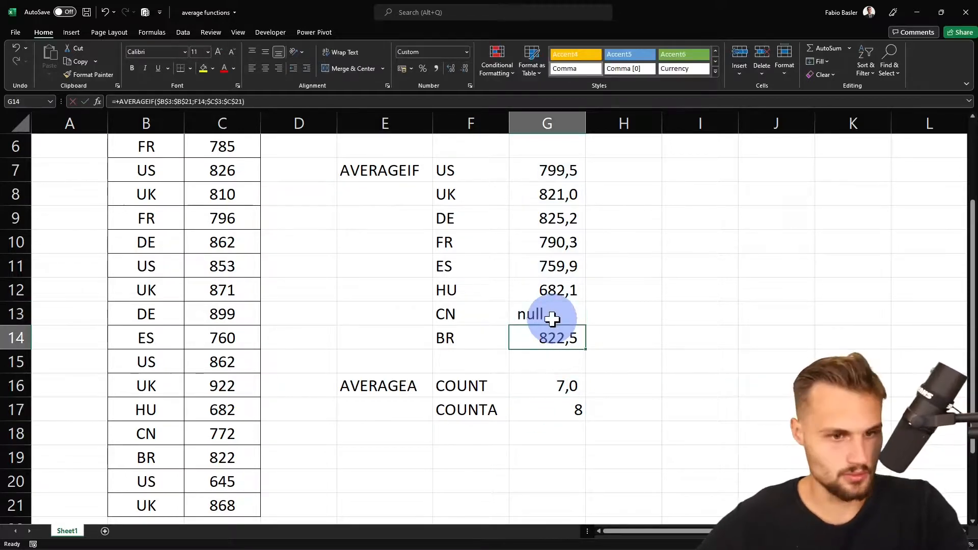
Step: Format the COUNT and COUNTA results in G16:G17 as numbers with two decimal places
click(553, 319)
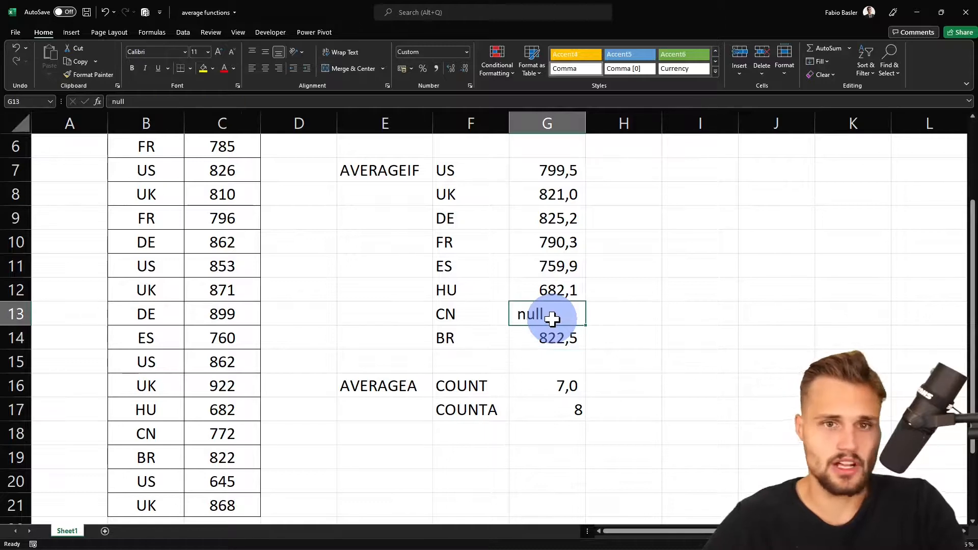
key(Down)
key(Down)
key(Down)
key(shift+Down)
key(ctrl+shift+1)
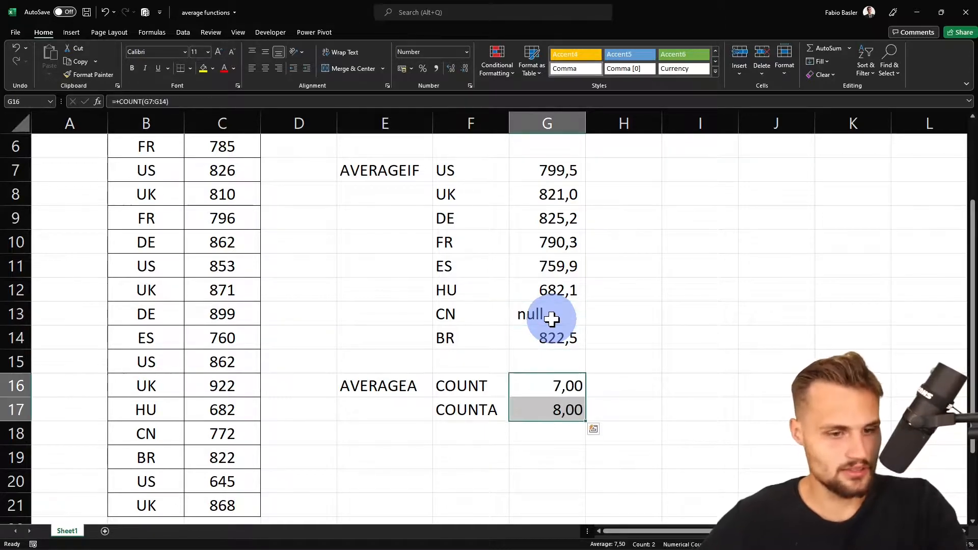
click(605, 384)
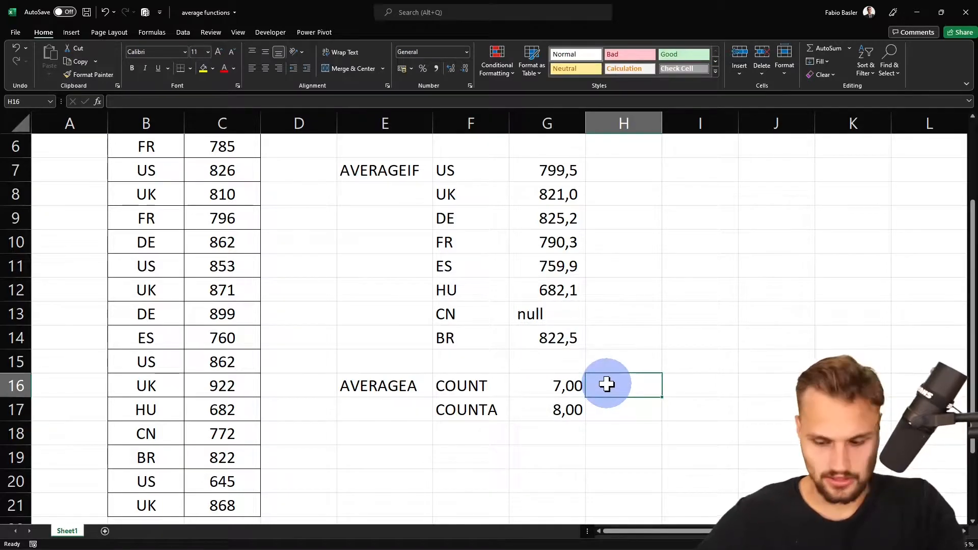
Step: Enter a SUM formula over the country averages G7:G14 in H16
text(+SUM()
key(Up)
key(Left)
key(Up)
key(Left)
key(Right)
key(ctrl+shift+Up)
key(Return)
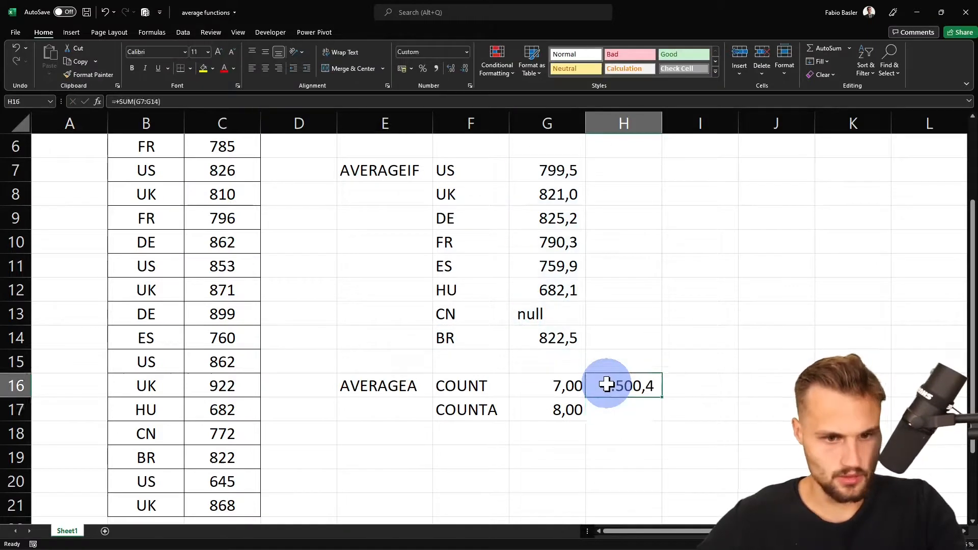
Step: Add the same SUM of G7:G14 in H17, beside the COUNTA result
text(+SUM()
key(Up)
key(Left)
key(Up)
key(Up)
key(ctrl+shift+Up)
key(Return)
Step: Calculate the average in I16 by dividing the sum in H16 by the count in G16
key(Up)
key(Up)
key(Right)
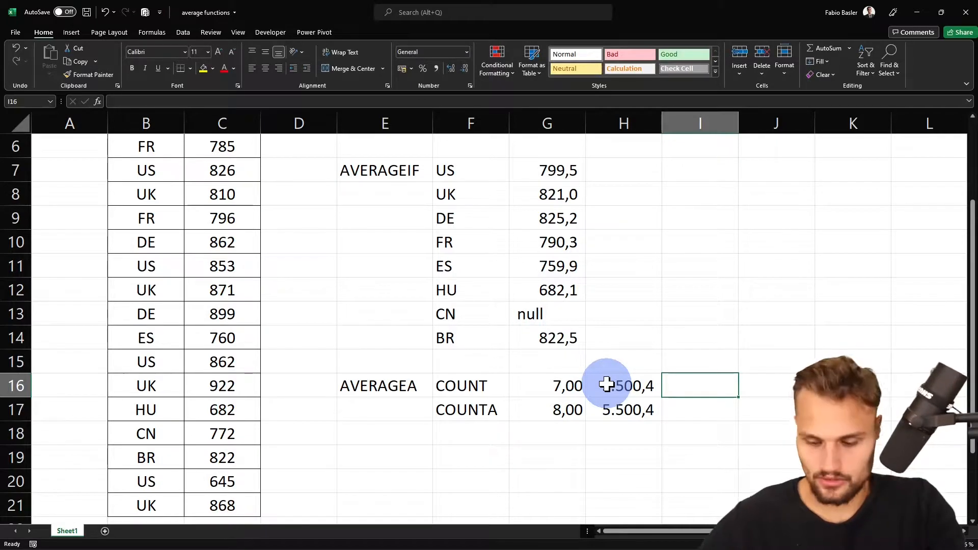
text(+a)
key(BackSpace)
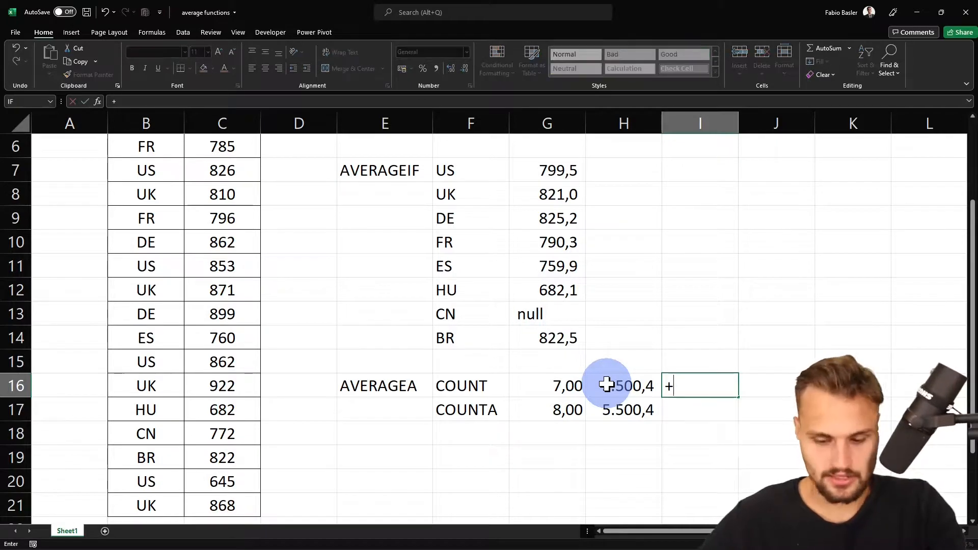
click(606, 385)
key(Left)
key(Left)
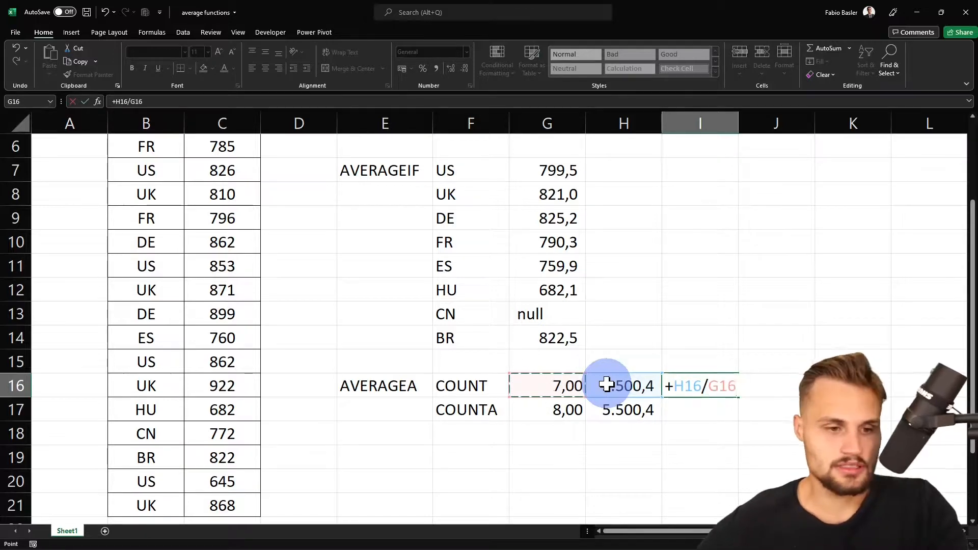
key(ctrl+Return)
Step: Copy the I16 formula to I17 and format both results as numbers with two decimal places
key(ctrl+c)
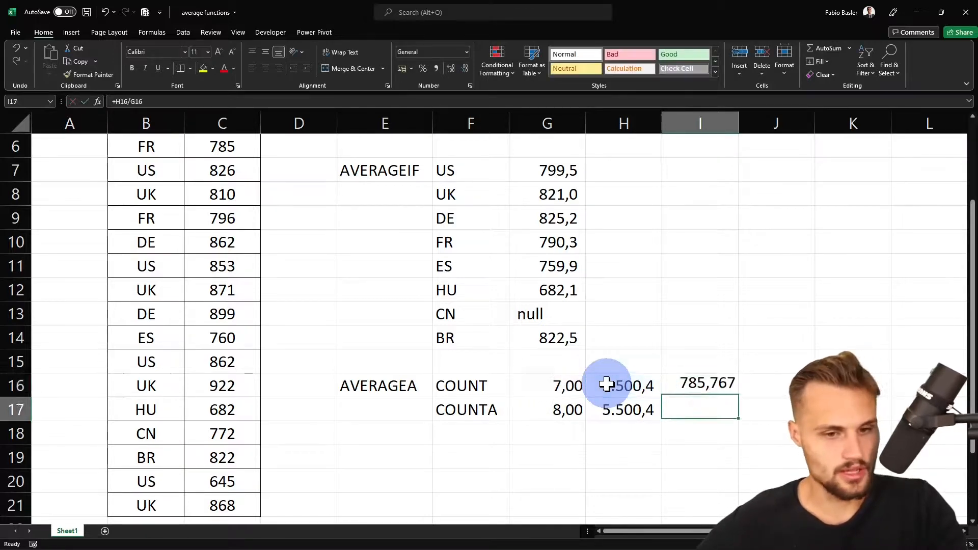
key(Down)
key(ctrl+v)
key(Escape)
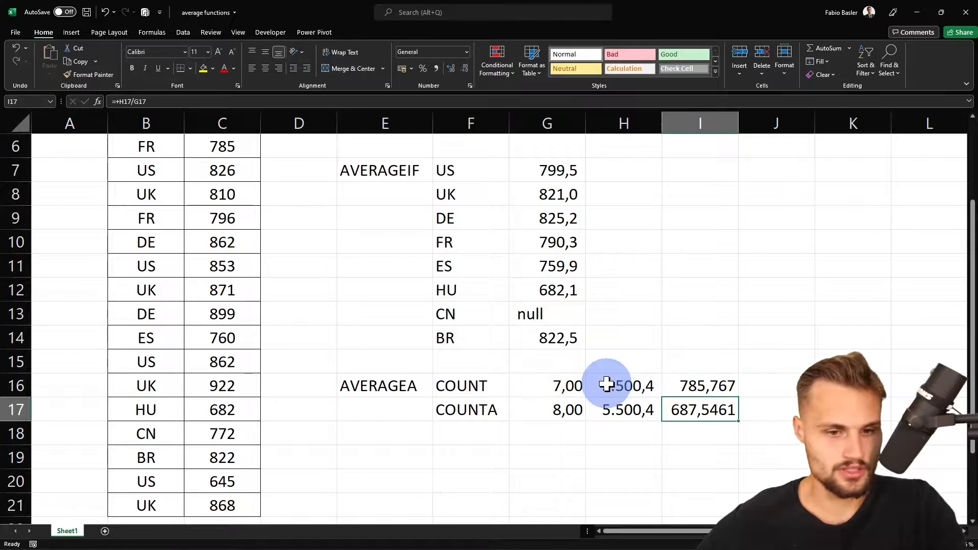
key(shift+Up)
key(ctrl+shift+1)
Step: Enter an AVERAGEA formula over G7:G14 in E17, below the AVERAGEA label
key(Down)
key(Down)
key(Left)
key(Left)
key(Left)
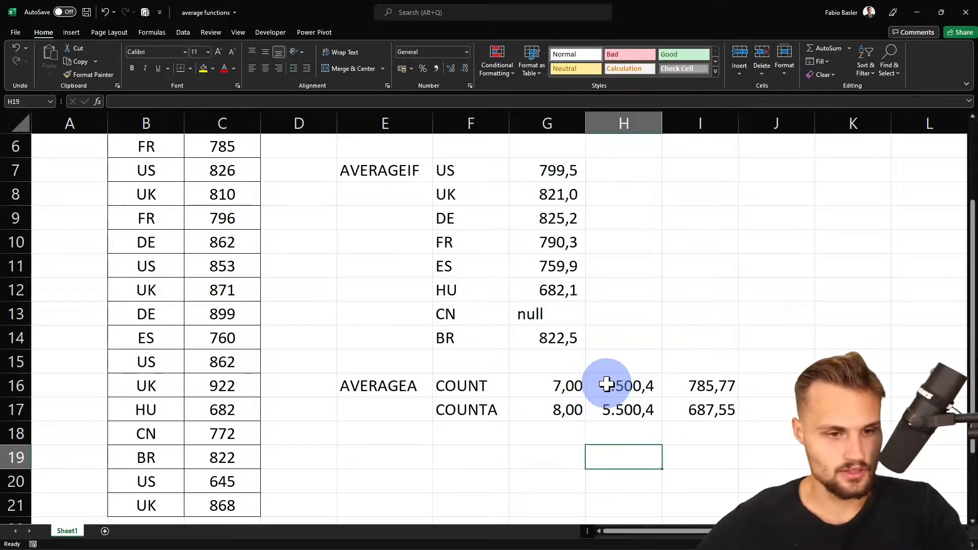
key(Up)
key(Up)
text(+)
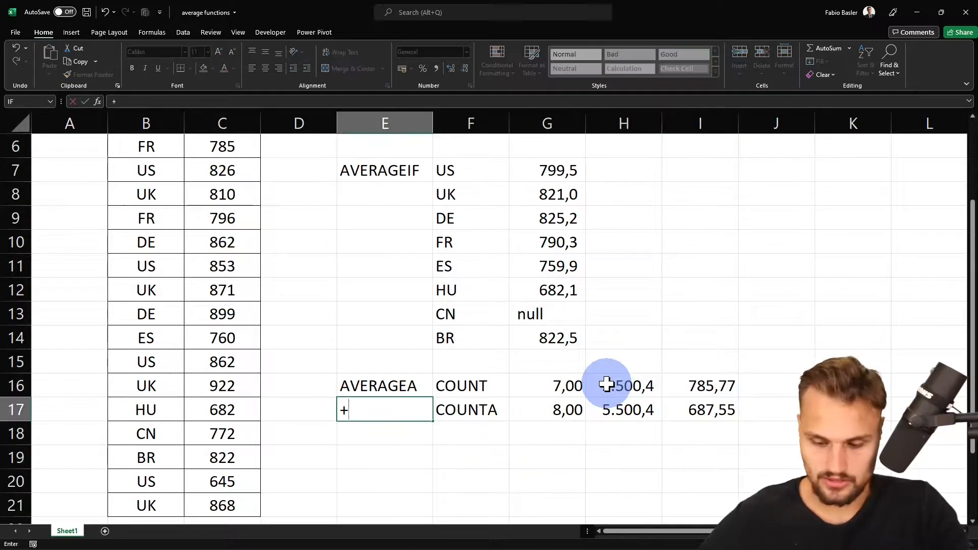
text(averag)
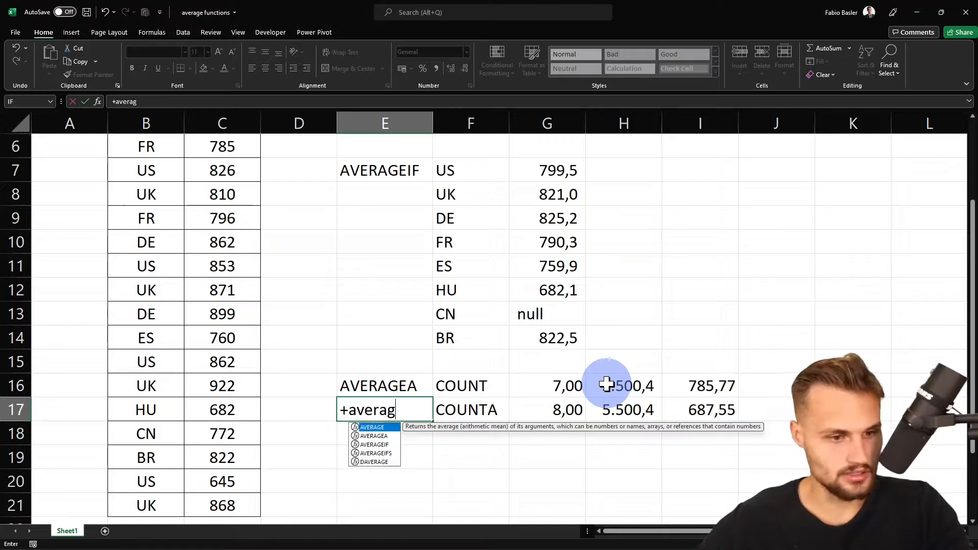
key(Down)
key(Tab)
key(Up)
key(Up)
key(Right)
key(Up)
key(Right)
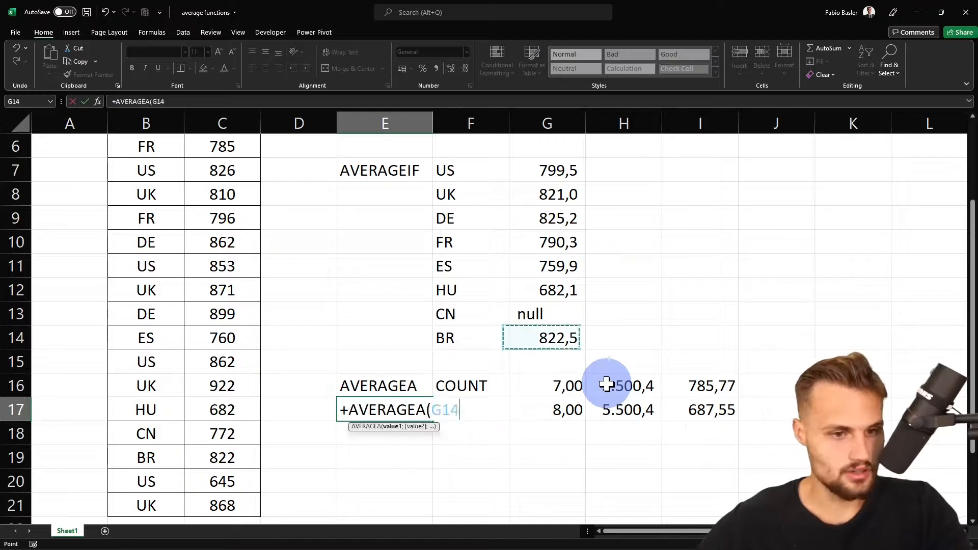
key(ctrl+shift+Up)
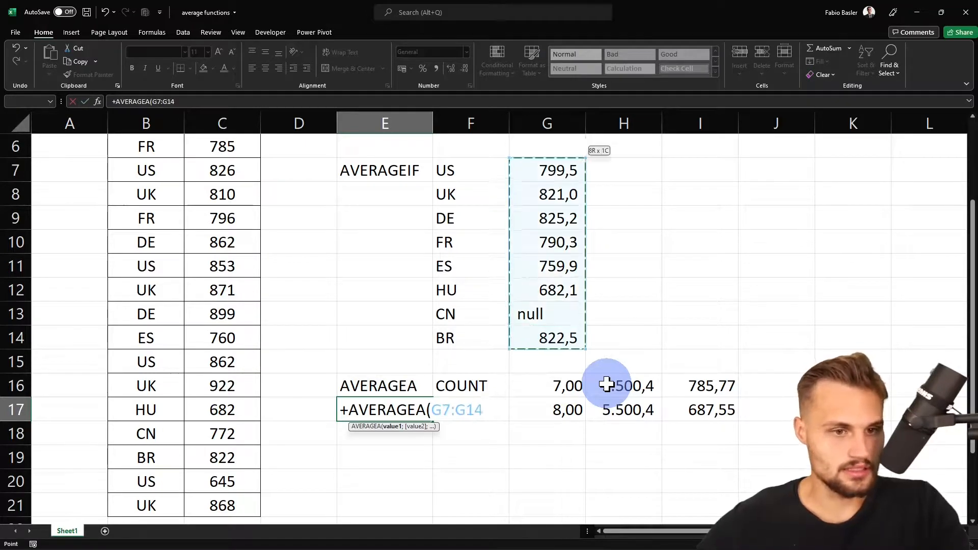
key(Return)
Step: Make E17 and I17 bold and format them as numbers with two decimal places
key(Up)
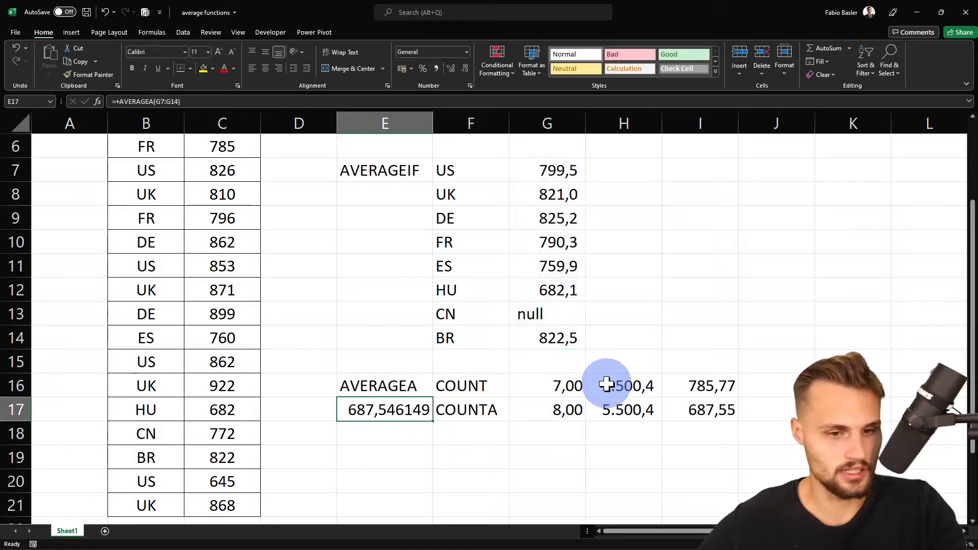
ctrl+click(678, 410)
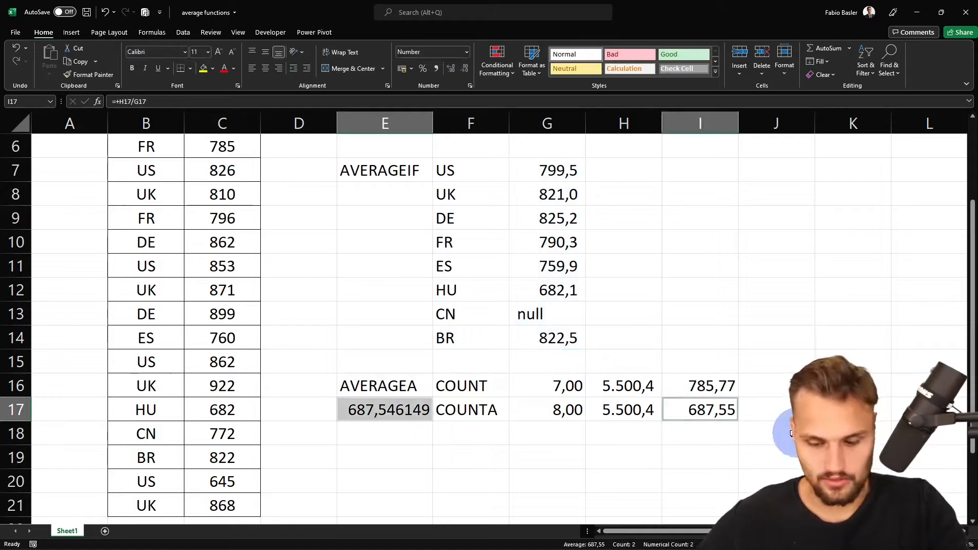
key(ctrl+b)
key(ctrl+shift+1)
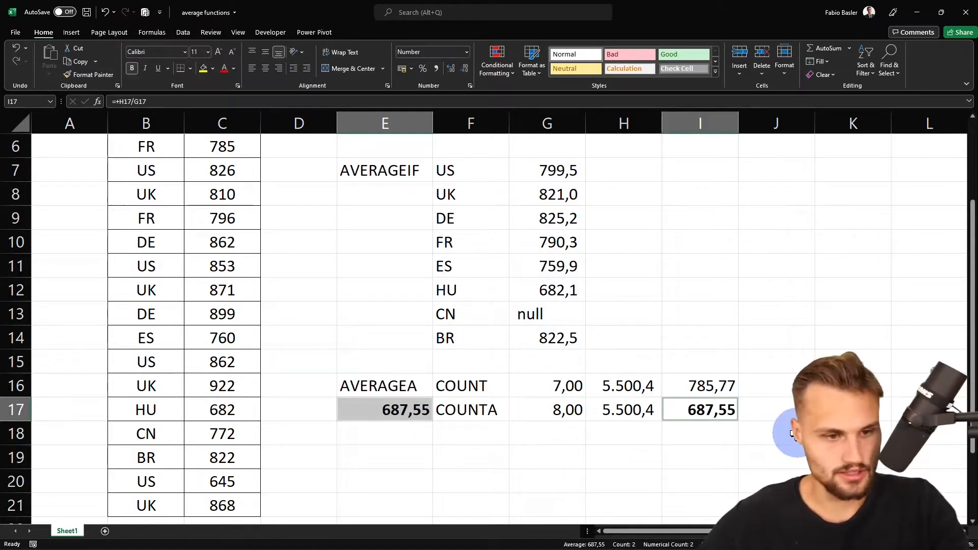
Step: Label E19 as AVERAGEIFS
click(393, 451)
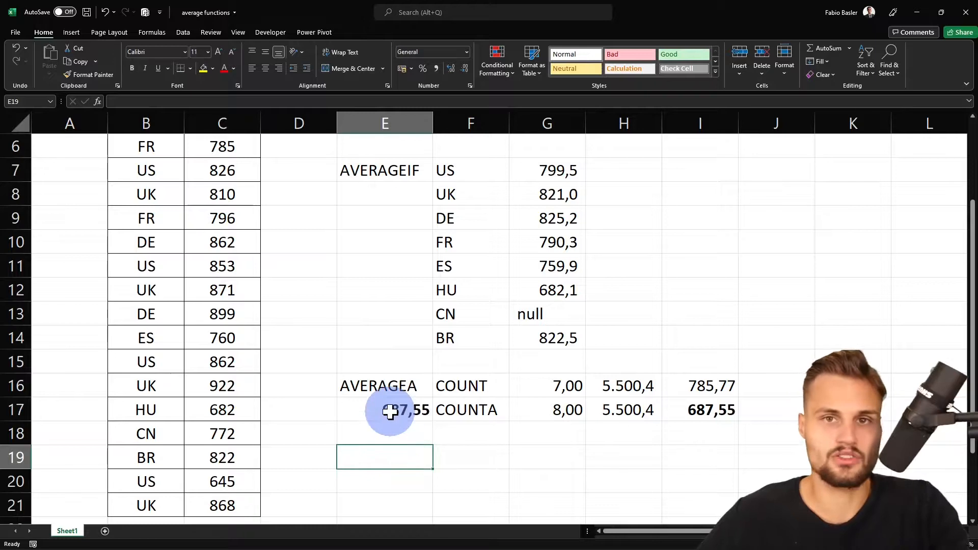
text(AVERAGEIFS)
key(Left)
Step: Insert a new column between Country and Revenue and give it the header Year
key(Left)
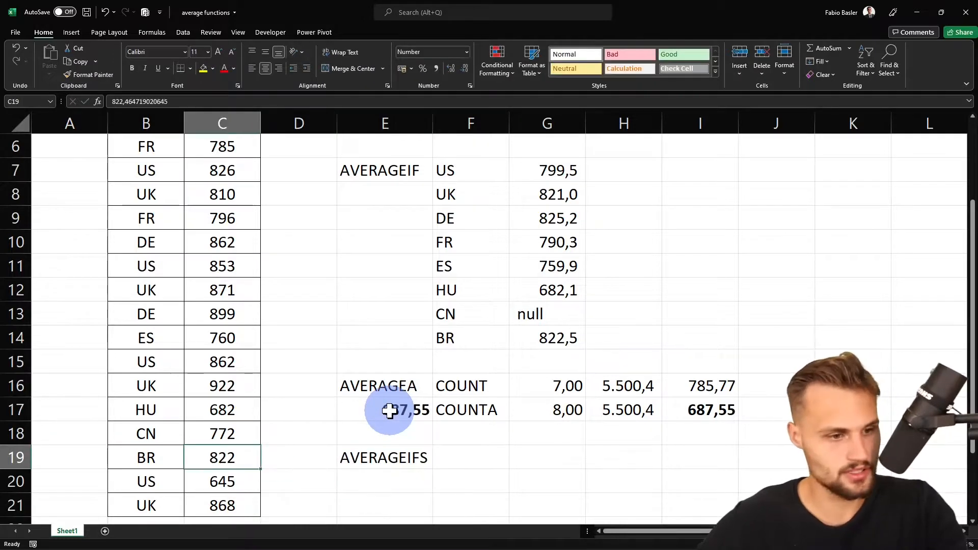
key(ctrl+Up)
key(Up)
key(ctrl+space)
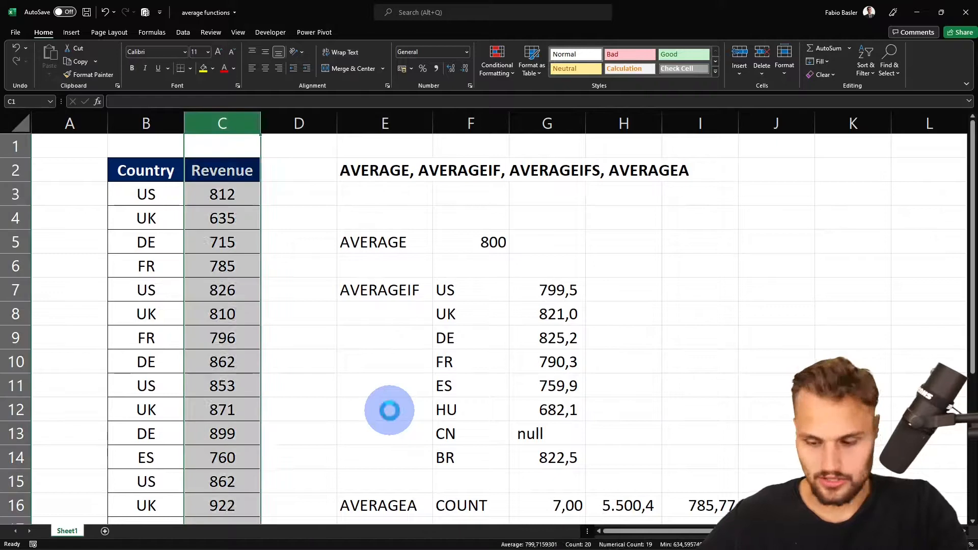
key(ctrl+plus)
key(Left)
key(Down)
key(Right)
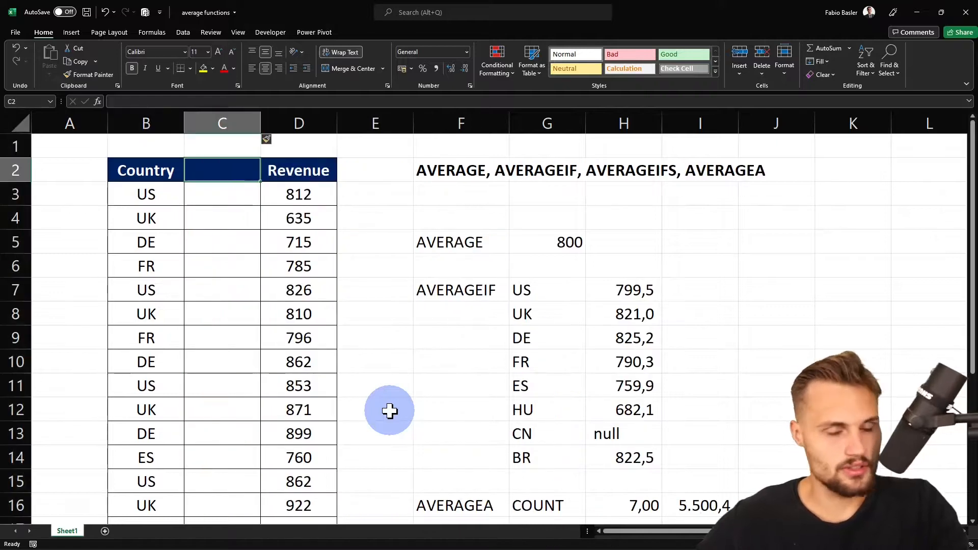
text(Year)
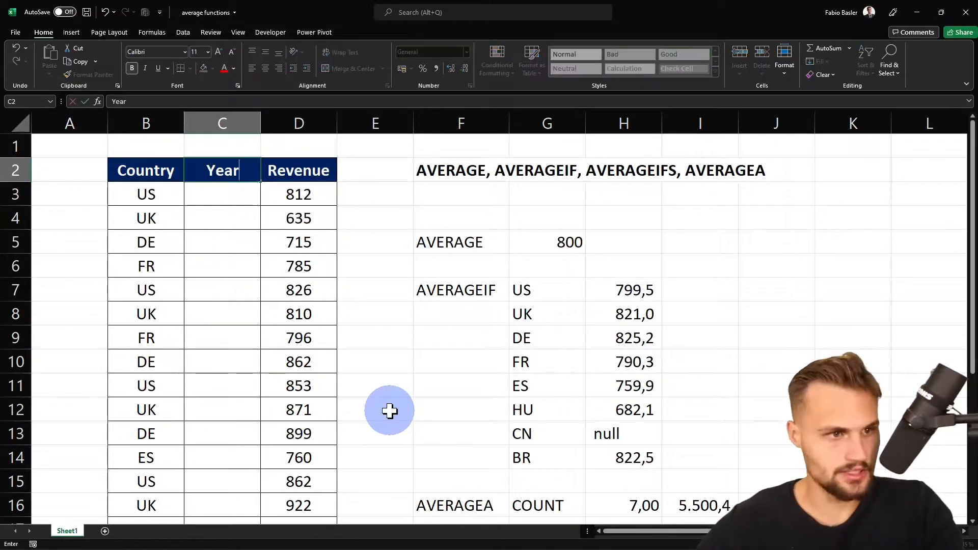
key(Return)
Step: Enter 2024 in C3 and copy it down through C12 in the Year column
text(202)
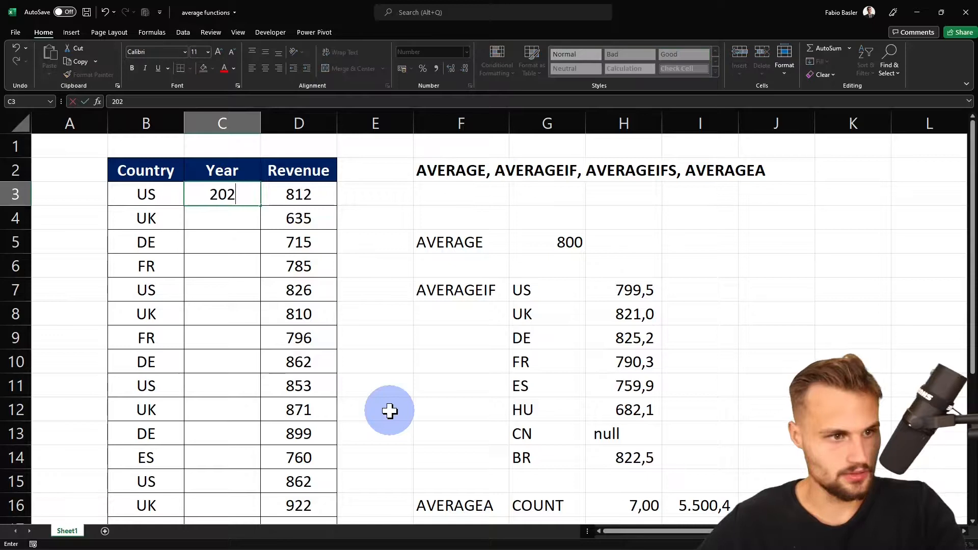
text(4)
key(Return)
key(Up)
key(ctrl+c)
key(Down)
key(shift+Down)
key(shift+Down)
key(shift+Down)
key(shift+Down)
key(shift+Down)
key(shift+Down)
key(shift+Down)
key(shift+Down)
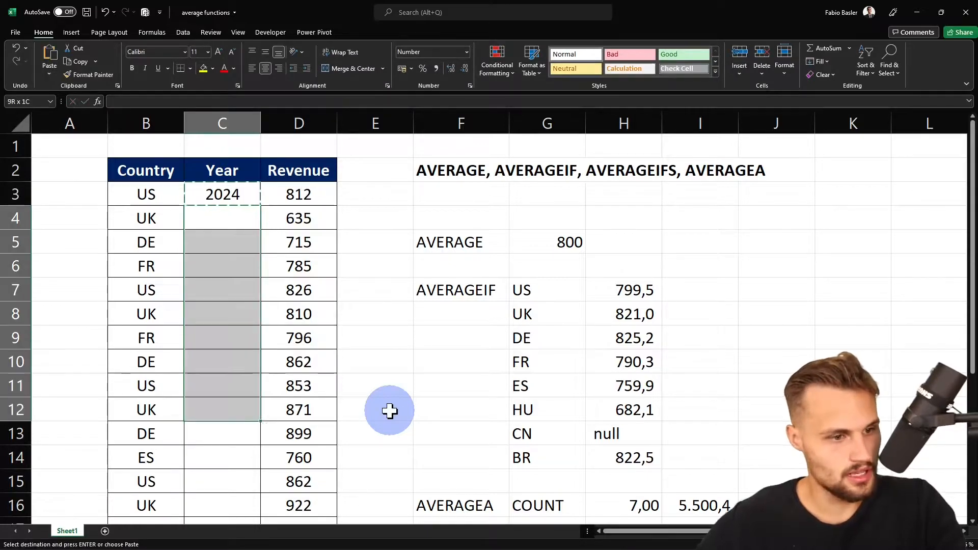
key(ctrl+v)
Step: Enter 2025 in C13 and copy it down the rest of the Year column to C21
key(ctrl+Down)
key(Down)
text(2025)
key(Return)
key(Up)
key(ctrl+c)
key(Right)
key(ctrl+Down)
key(Left)
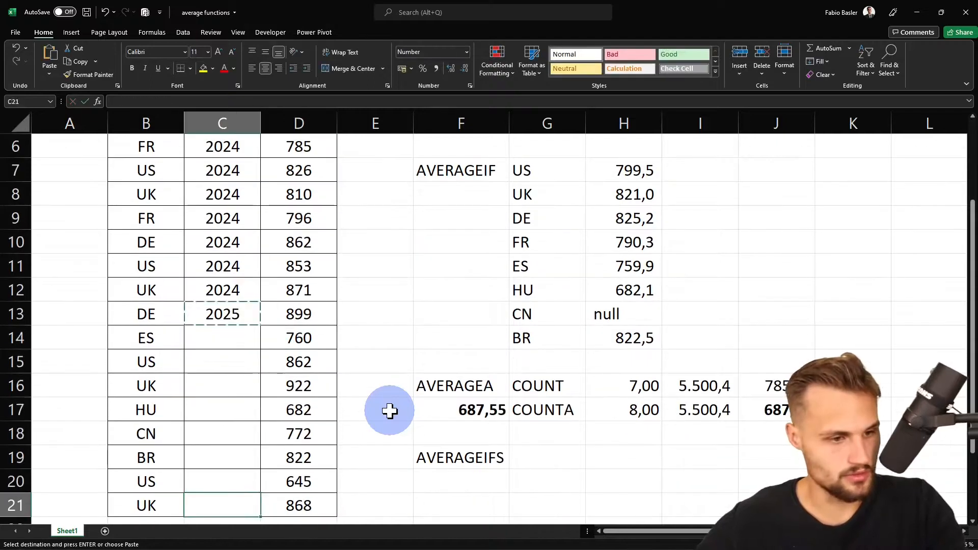
key(ctrl+shift+Up)
key(shift+Down)
key(ctrl+v)
key(Escape)
Step: Hide the ribbon and select G19 beside the AVERAGEIFS label
key(ctrl+Up)
key(ctrl+shift+F1)
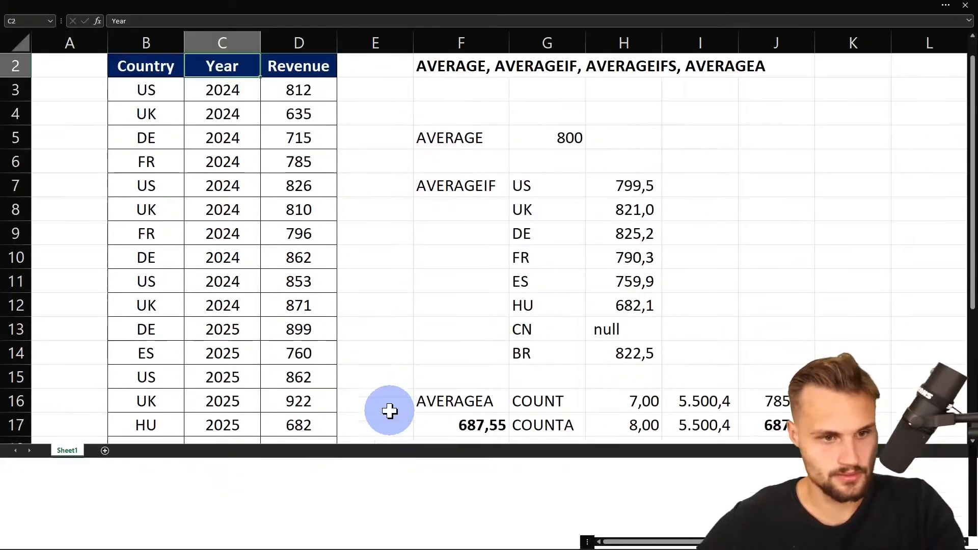
click(546, 465)
scroll(631, 407, down, 1)
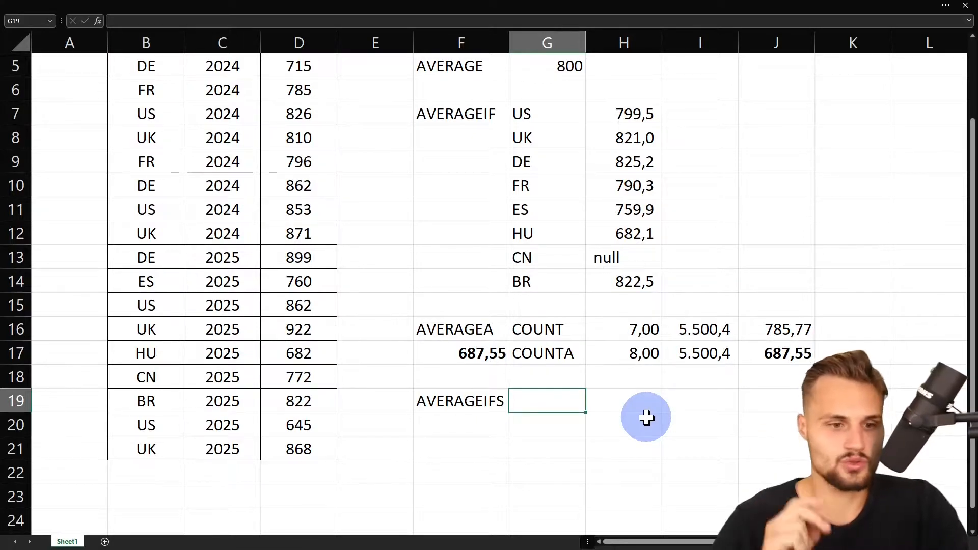
Step: Start an AVERAGEIFS formula in G19 with the revenue cells D3:D21 as the average range
text(+averag)
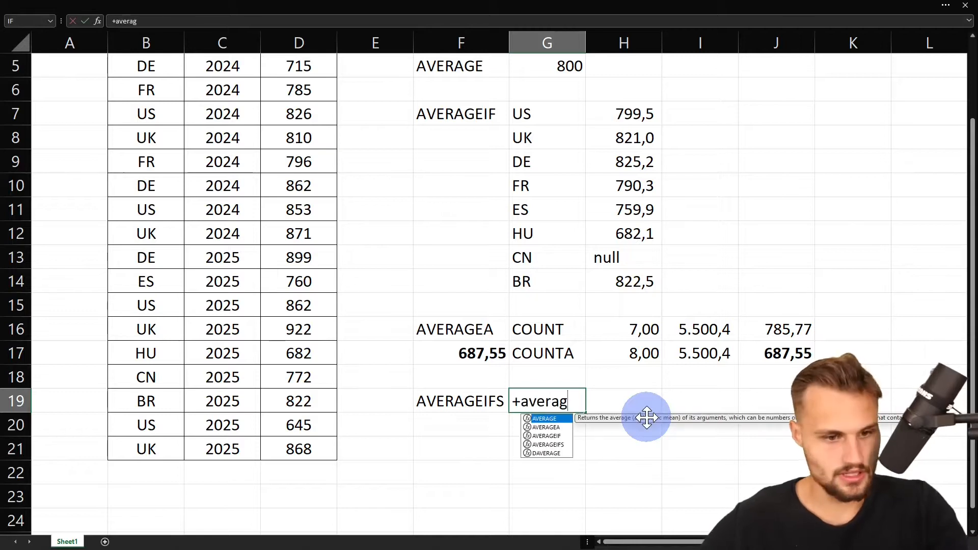
key(Down)
key(Down)
key(Down)
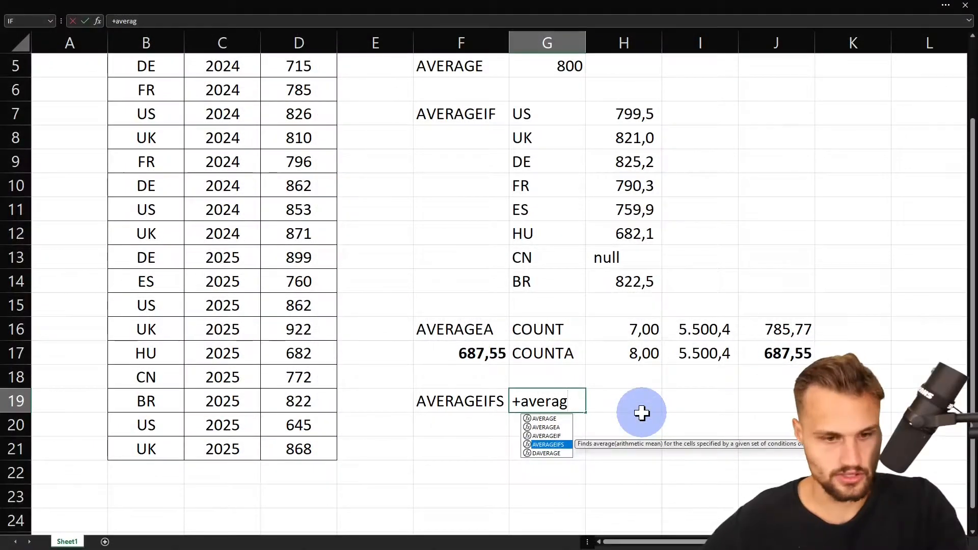
key(Tab)
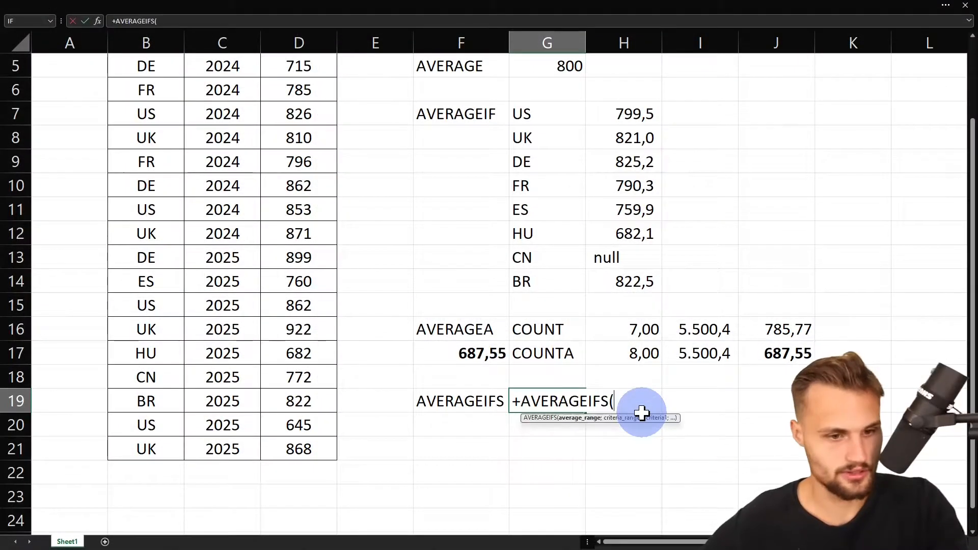
scroll(317, 301, up, 1)
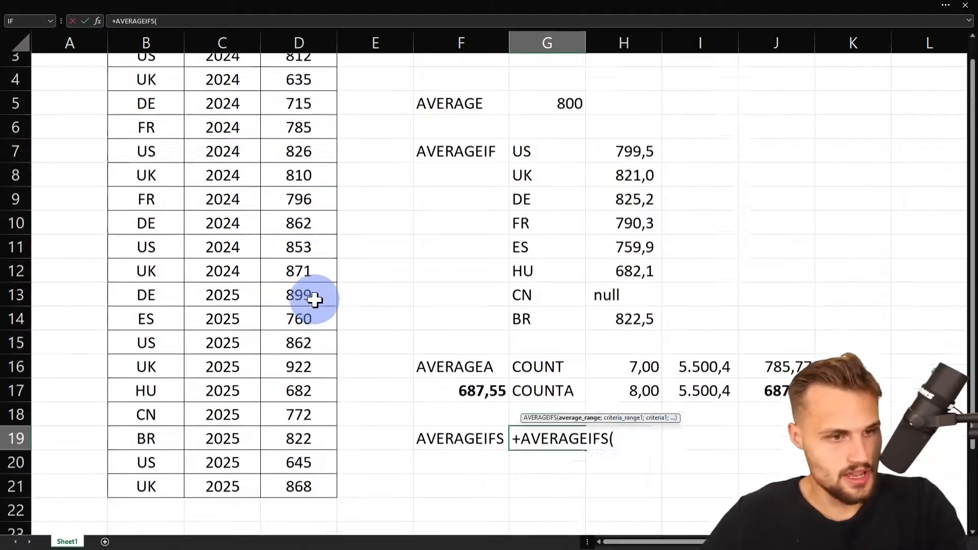
click(311, 275)
key(ctrl+Up)
key(Down)
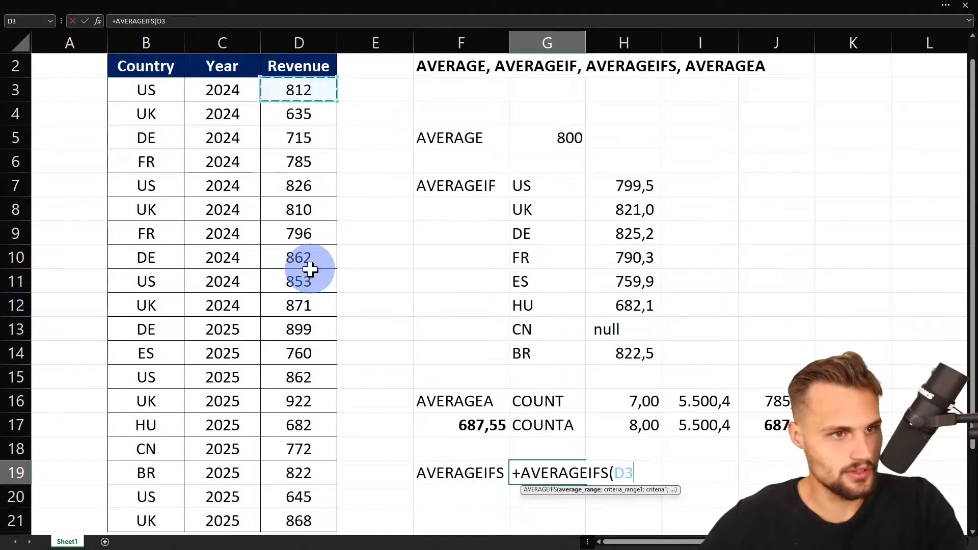
key(ctrl+shift+Down)
text(;)
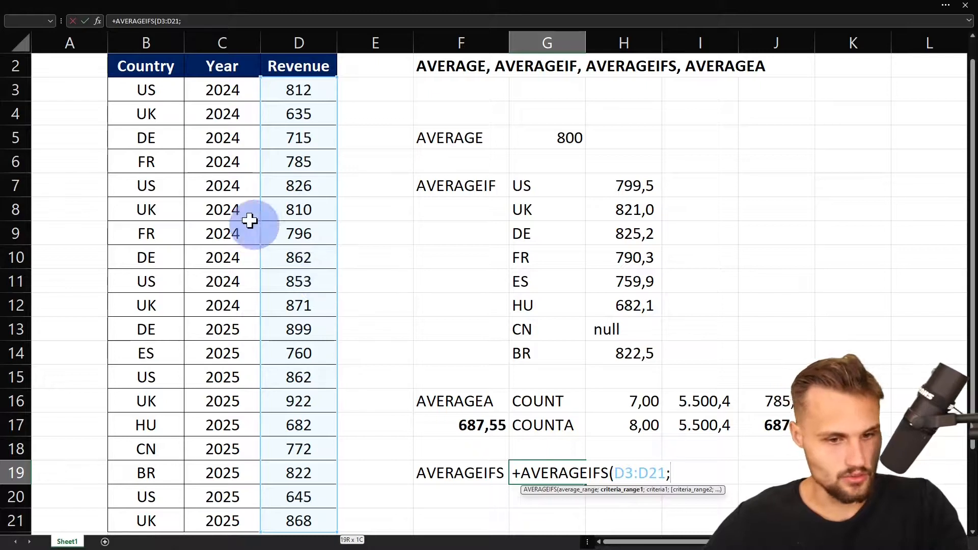
Step: Add the country cells B3:B21 as the formula's first criteria range
click(153, 91)
key(ctrl+shift+Down)
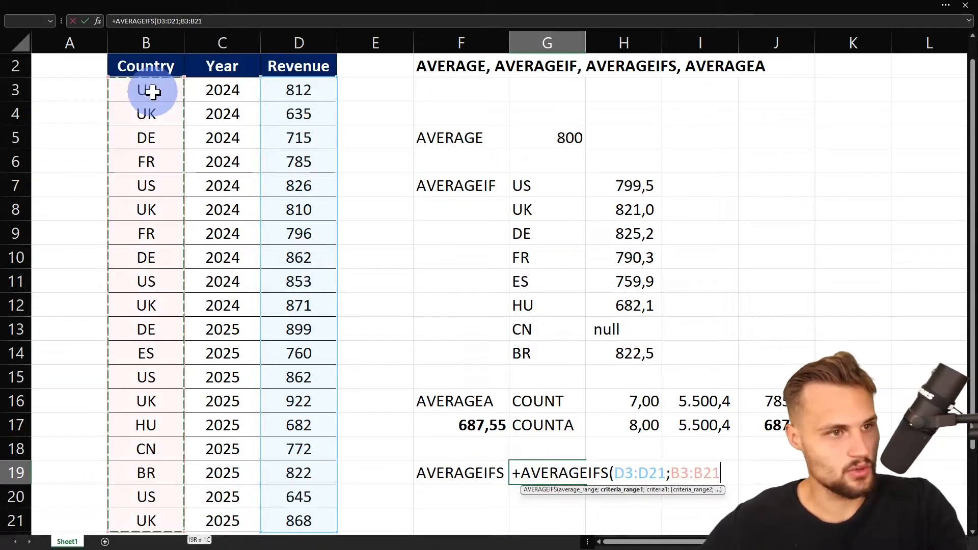
text(;)
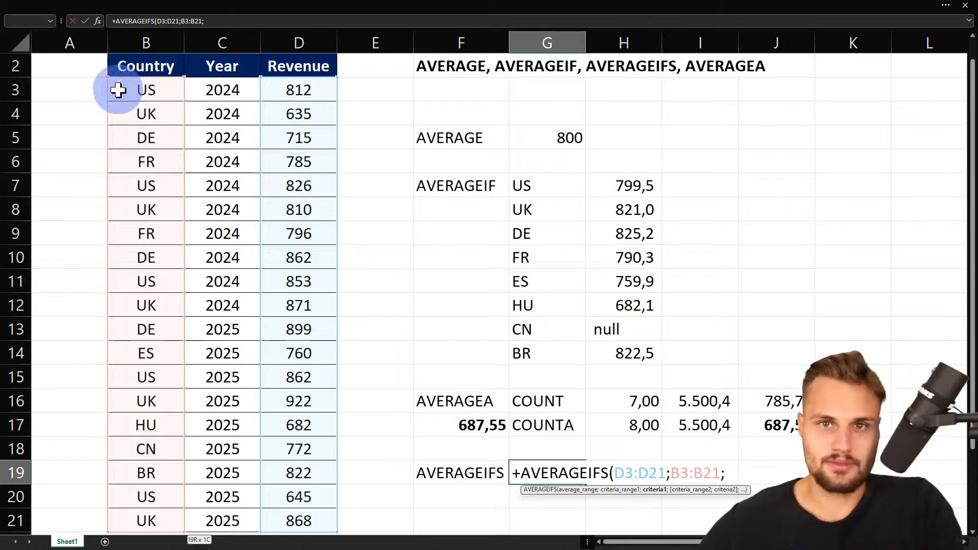
Step: Keep the unfinished AVERAGEIFS formula as text and move it from G19 to I19
key(Return)
click(561, 474)
drag(574, 484, 688, 485)
Step: Copy the country codes in G7:G14 to the cells starting at G19
click(526, 474)
drag(545, 356, 551, 186)
key(ctrl+c)
click(537, 478)
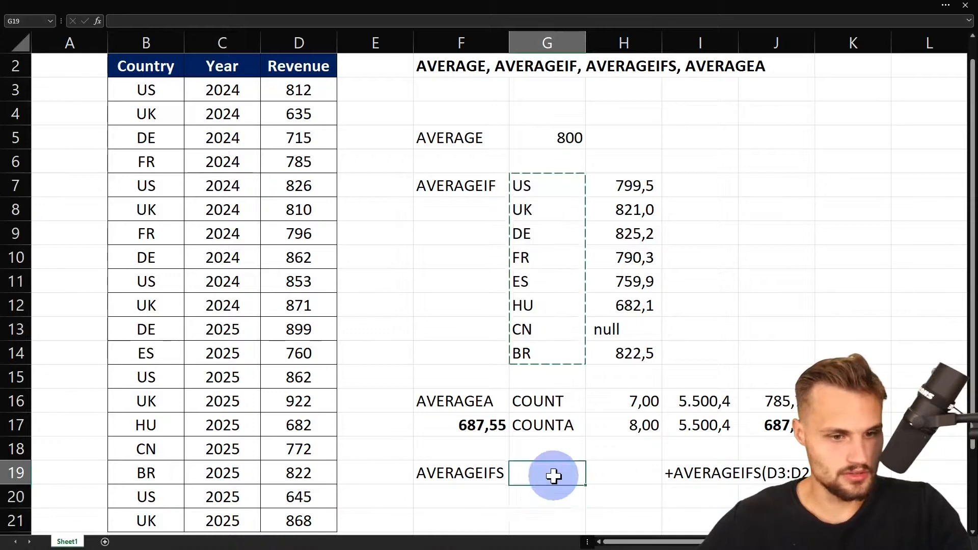
key(ctrl+v)
Step: Enter the year 2024 in H19 beside the US entry of the AVERAGEIFS list
scroll(600, 375, down, 2)
click(637, 339)
double_click(638, 339)
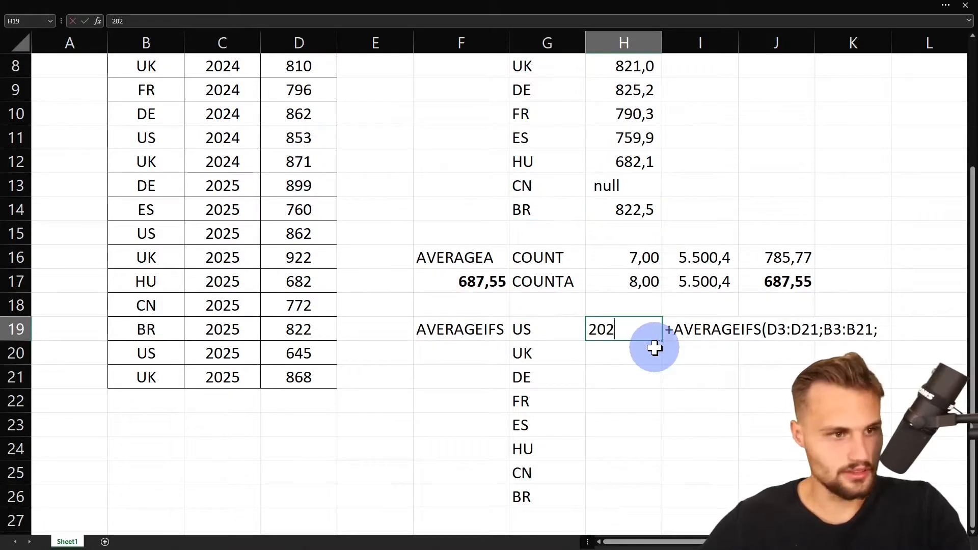
key(Return)
Step: Copy the year 2024 from H19 down to H20:H26 beside the remaining country codes
key(Up)
key(ctrl+c)
key(Left)
key(Down)
key(ctrl+Down)
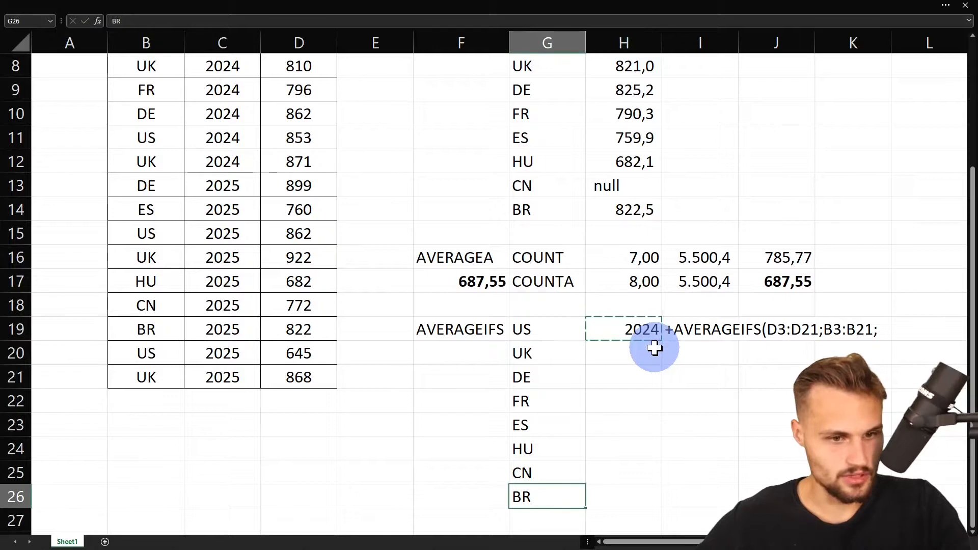
key(Right)
shift+click(655, 348)
key(ctrl+v)
Step: Turn the text in I19 back into an active AVERAGEIFS formula and add G19 as its first criterion
key(Right)
key(ctrl+Up)
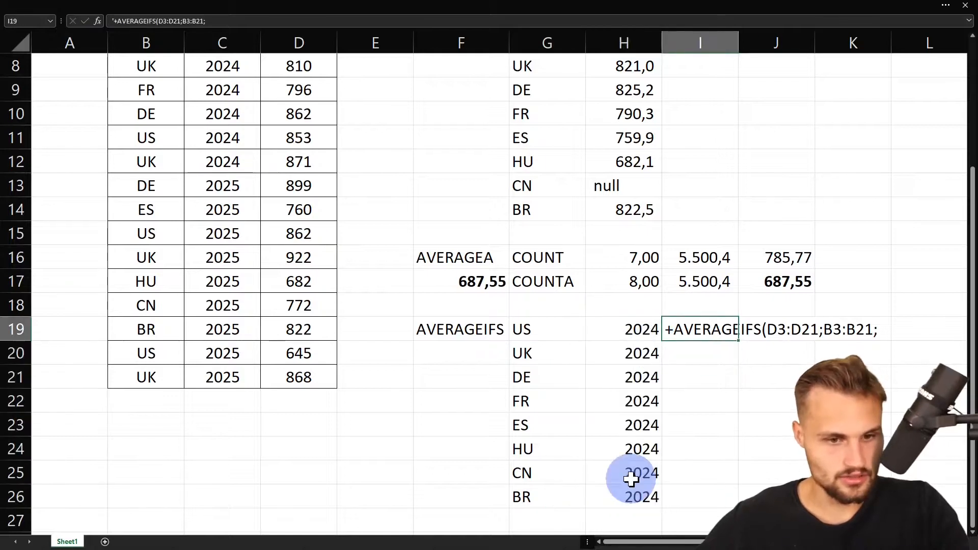
key(F2)
key(BackSpace)
key(End)
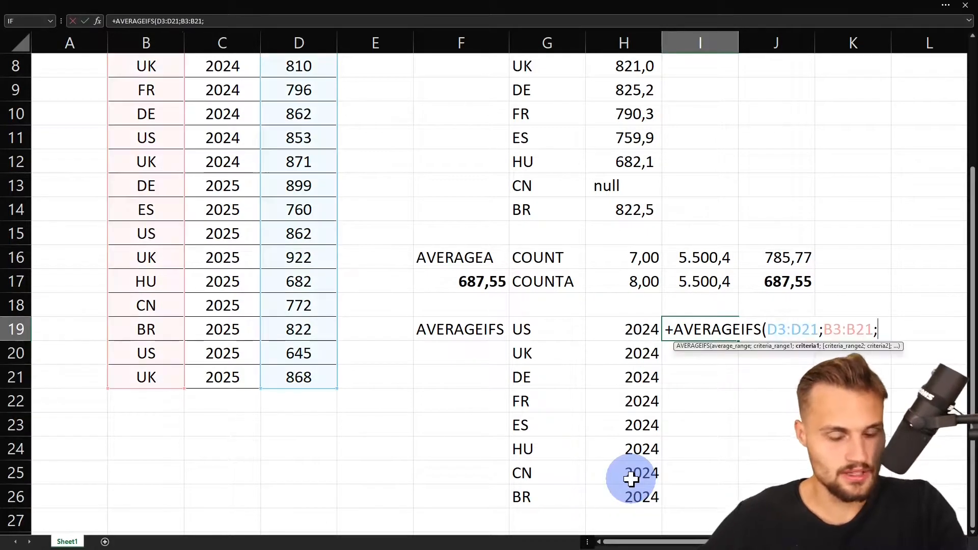
click(530, 328)
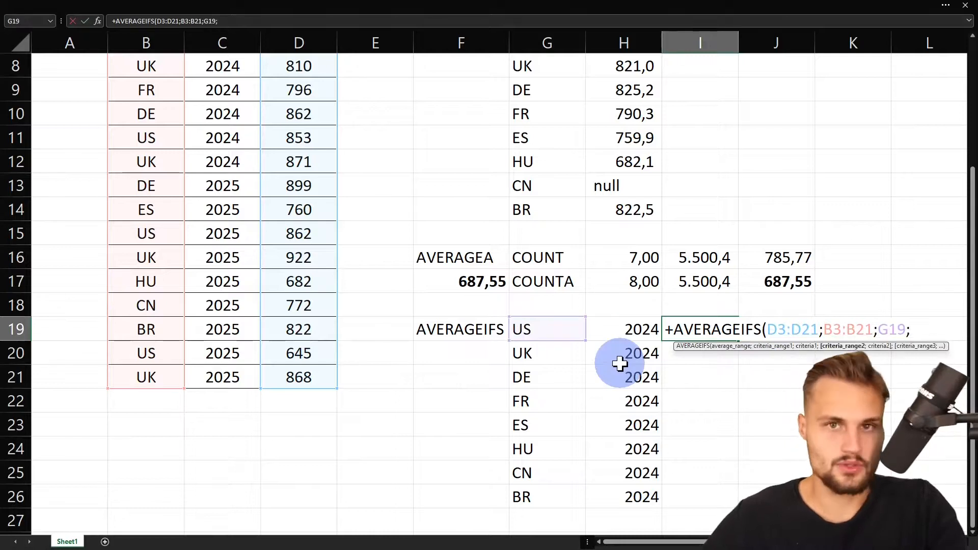
text(;)
Step: Complete the AVERAGEIFS formula in I19 with the year cells C3:C21 as second criteria range and H19 as its criterion
click(220, 264)
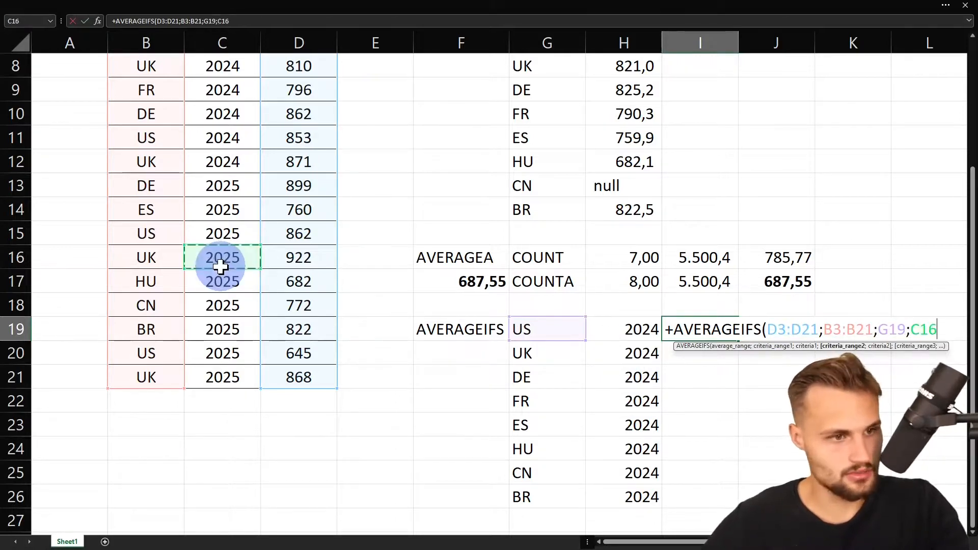
key(ctrl+Up)
key(Down)
key(ctrl+shift+Down)
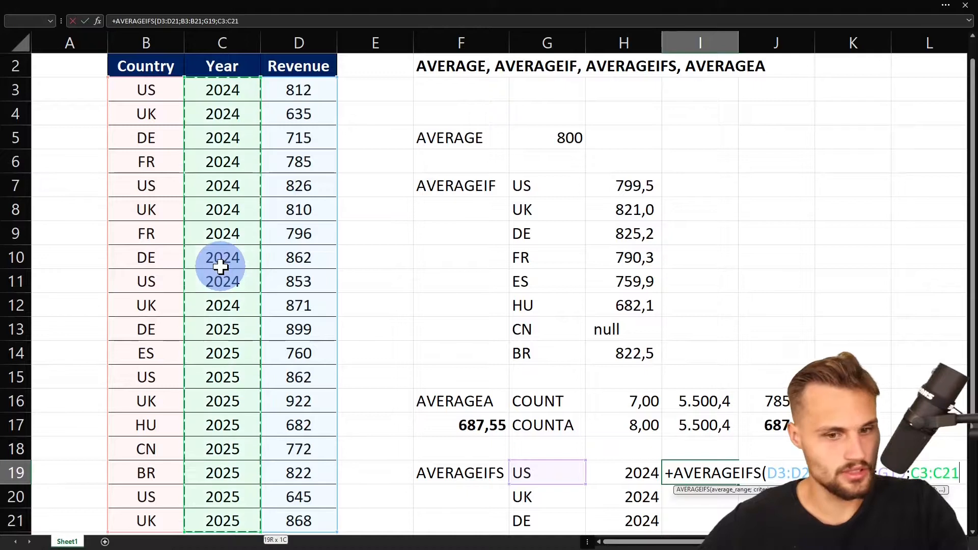
scroll(263, 260, down, 1)
text(;)
click(642, 405)
key(Return)
key(Up)
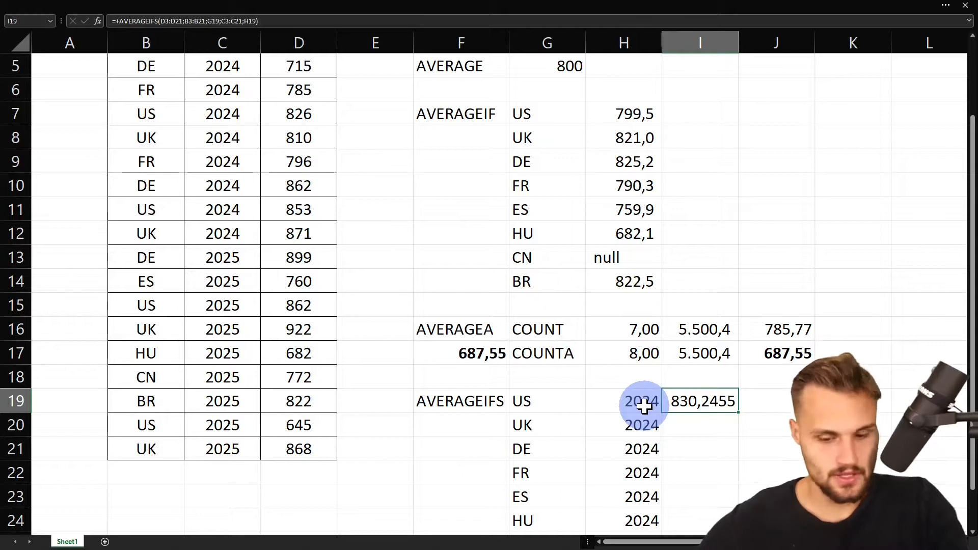
Step: Make the ranges D3:D21, B3:B21 and C3:C21 absolute references in the I19 formula, keeping G19 and H19 relative
double_click(689, 400)
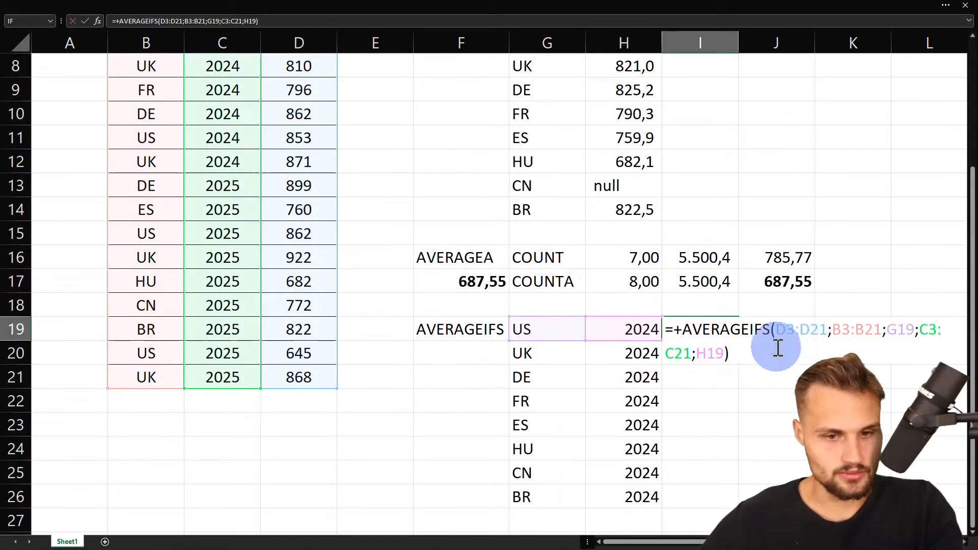
double_click(709, 331)
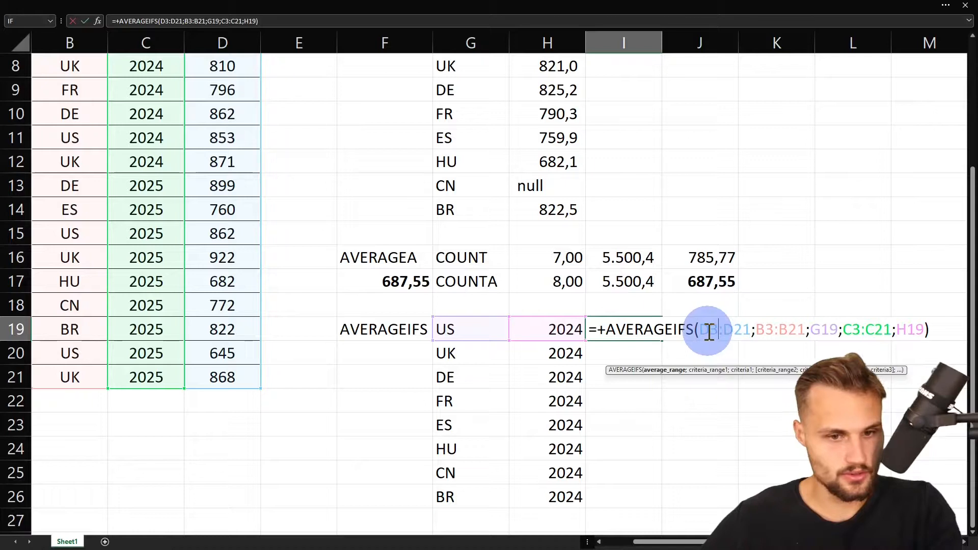
key(F4)
double_click(765, 329)
key(F4)
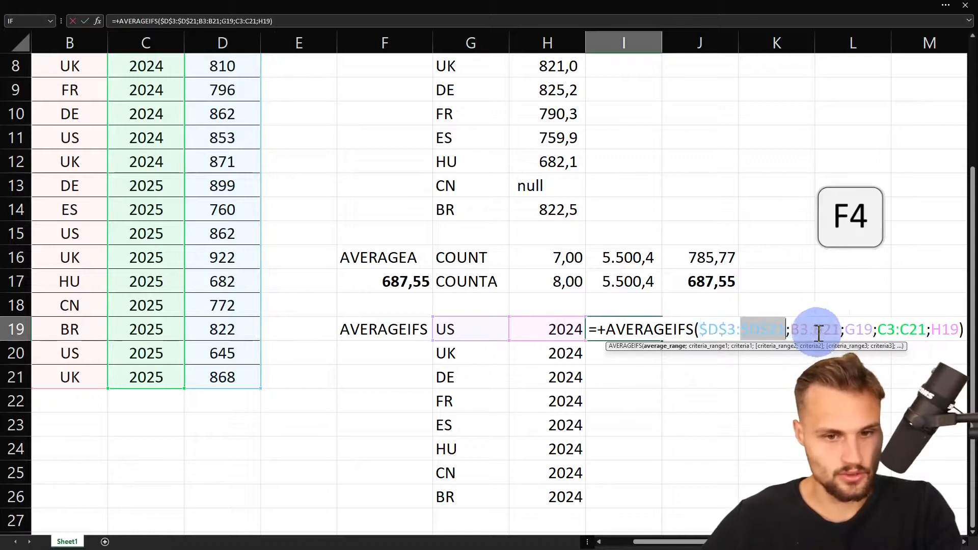
click(801, 330)
key(F4)
double_click(847, 330)
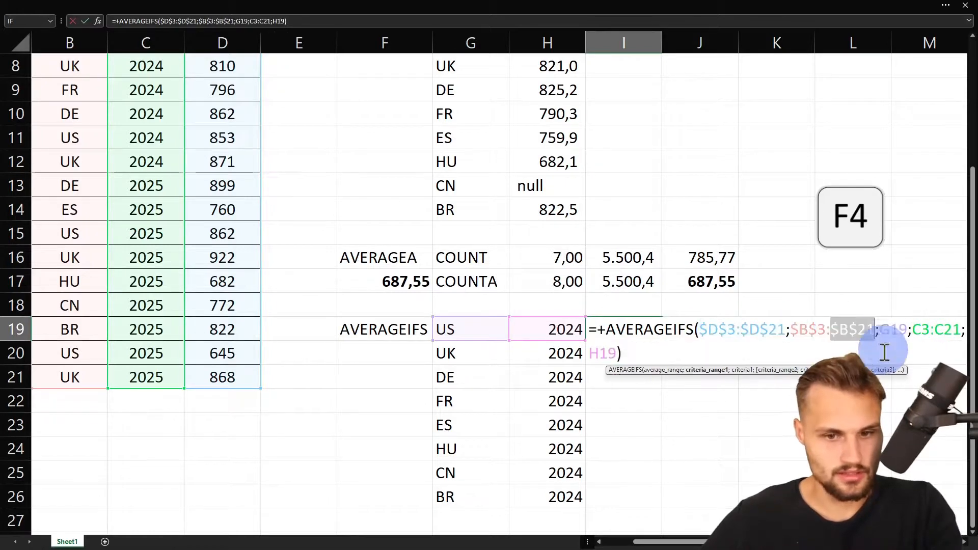
key(F4)
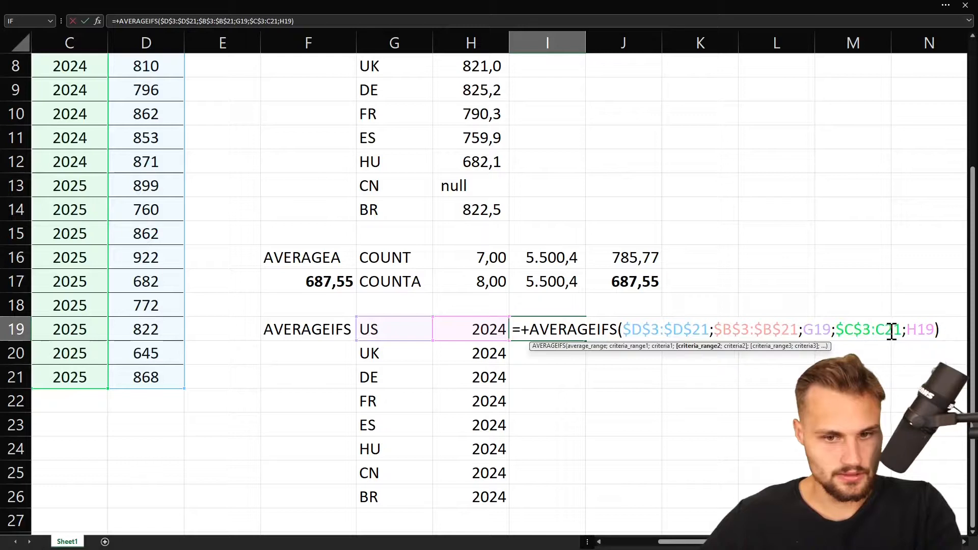
key(Return)
Step: Copy the AVERAGEIFS formula from I19 down to I20:I26
key(Up)
key(ctrl+c)
key(Down)
key(Left)
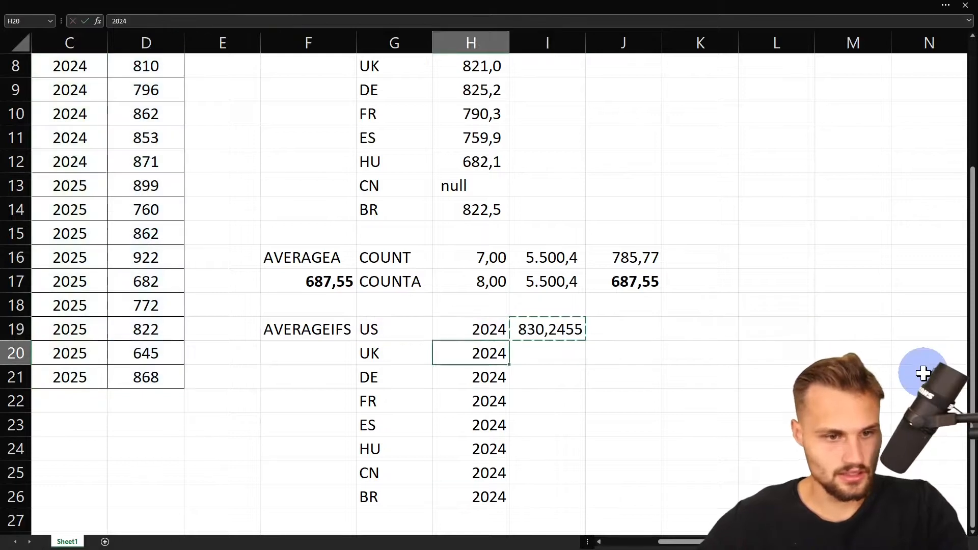
key(ctrl+Down)
key(Right)
key(ctrl+shift+Up)
key(shift+Down)
key(ctrl+v)
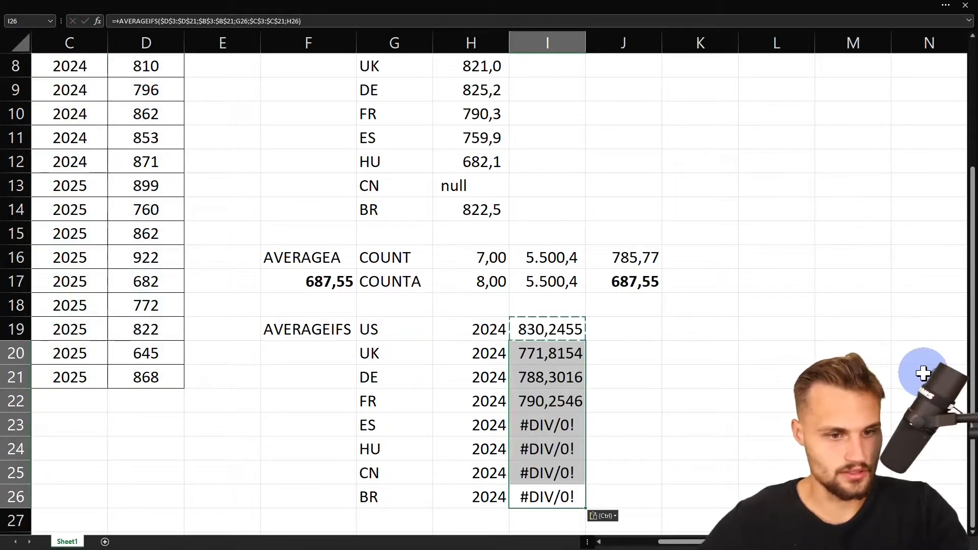
Step: Review the ES and HU rows of the AVERAGEIFS list against the source data
scroll(923, 373, left, 2)
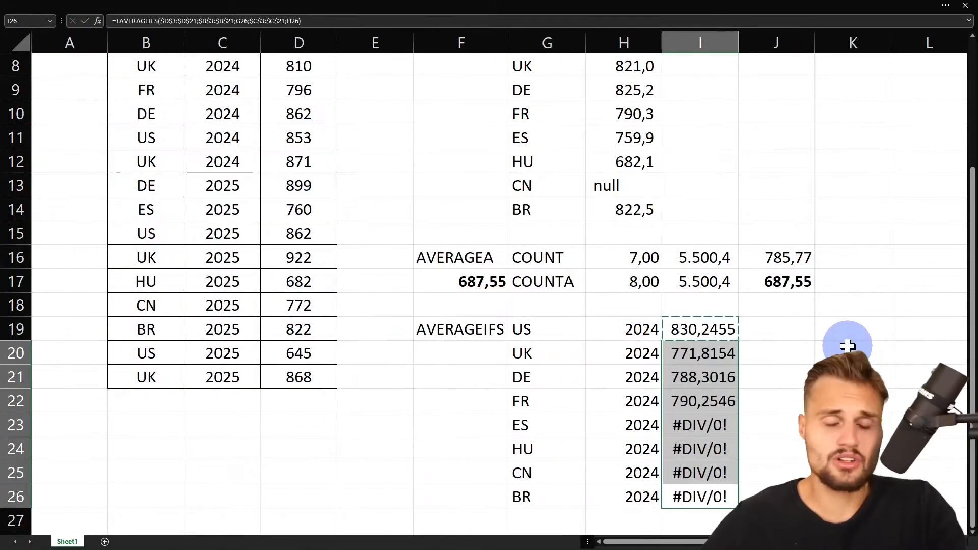
drag(559, 441, 605, 441)
click(556, 448)
click(581, 422)
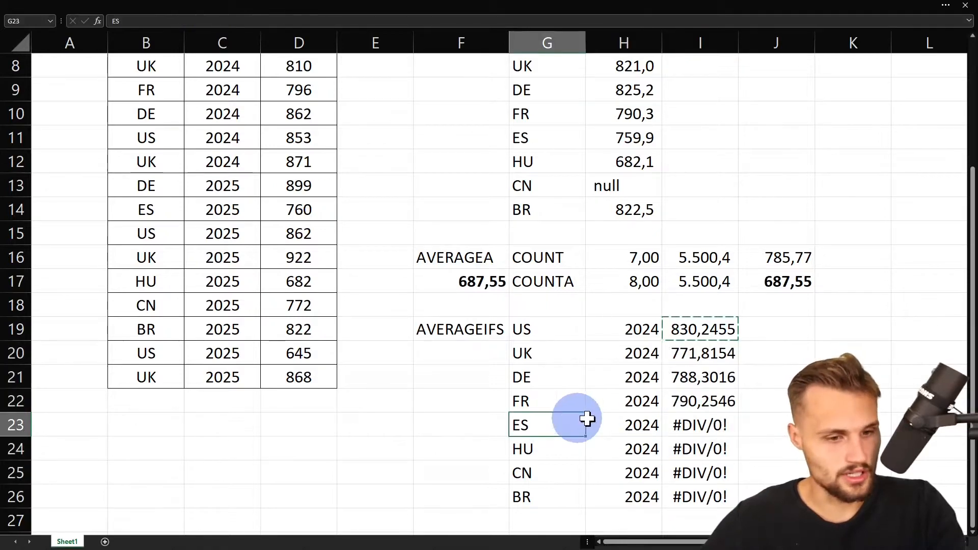
Step: Wrap the AVERAGEIFS formula in I19 in IFERROR with 0 as the fallback value
double_click(702, 332)
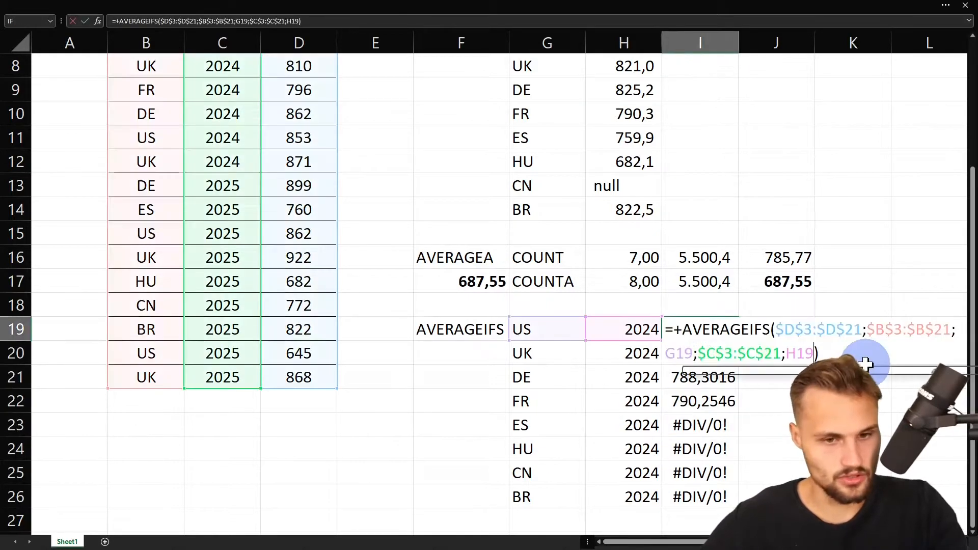
key(shift+Up)
key(ctrl+shift+Left)
key(ctrl+shift+Left)
key(ctrl+c)
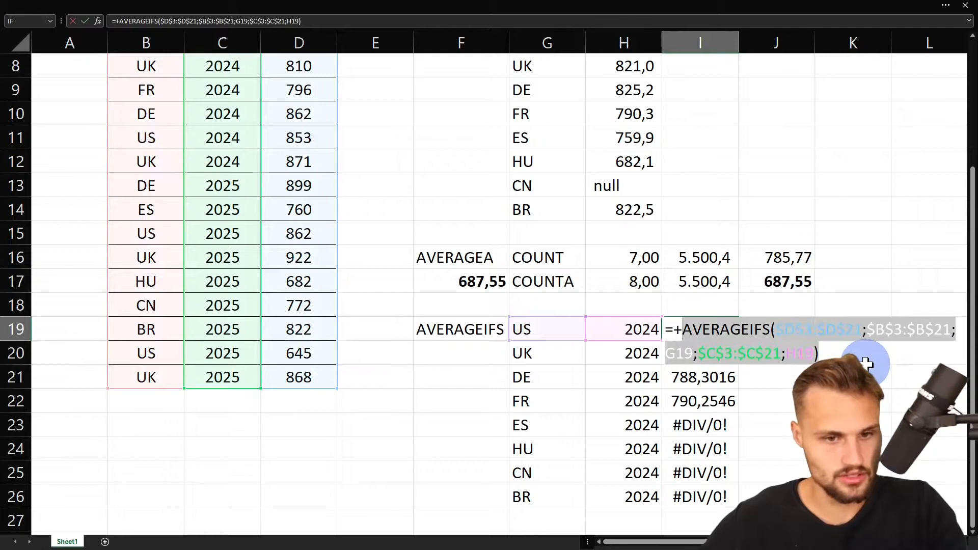
key(BackSpace)
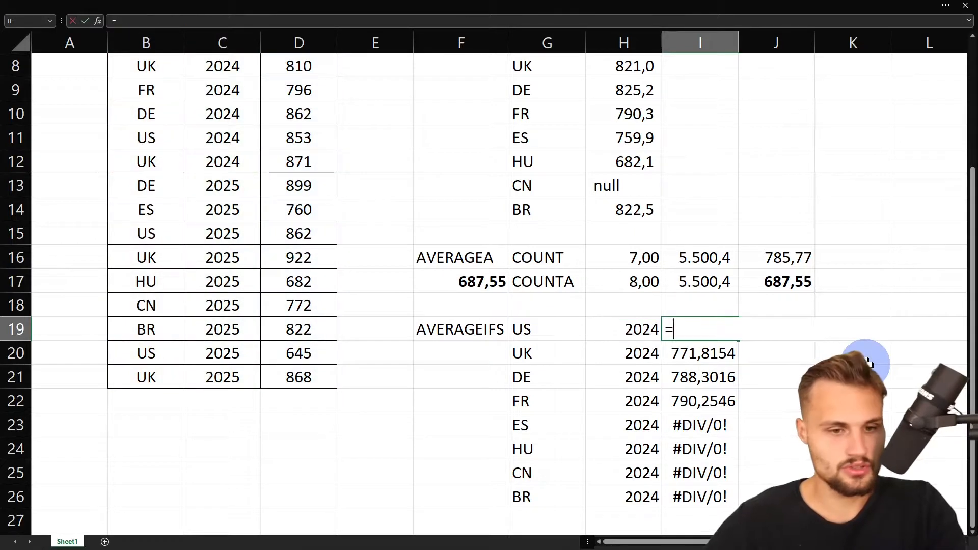
text(if)
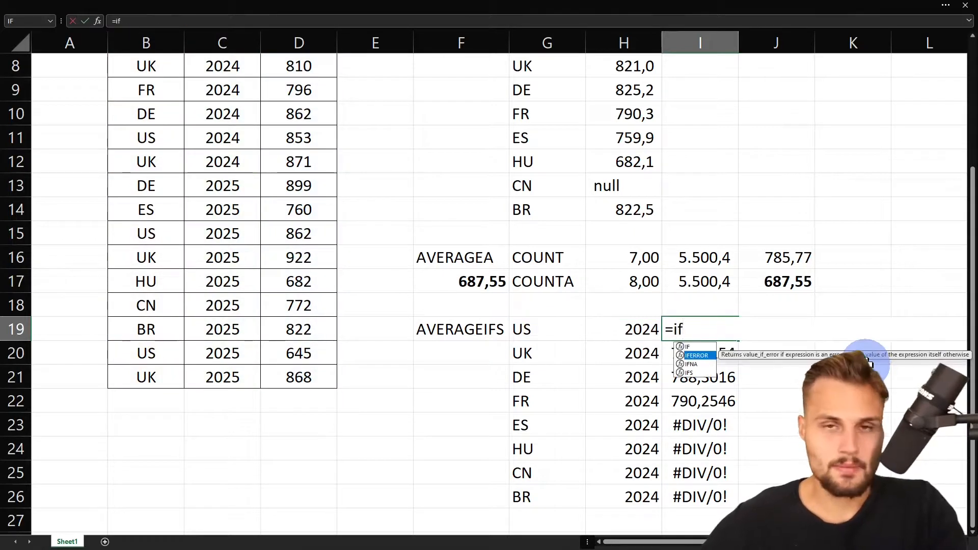
key(Tab)
key(ctrl+v)
text(;)
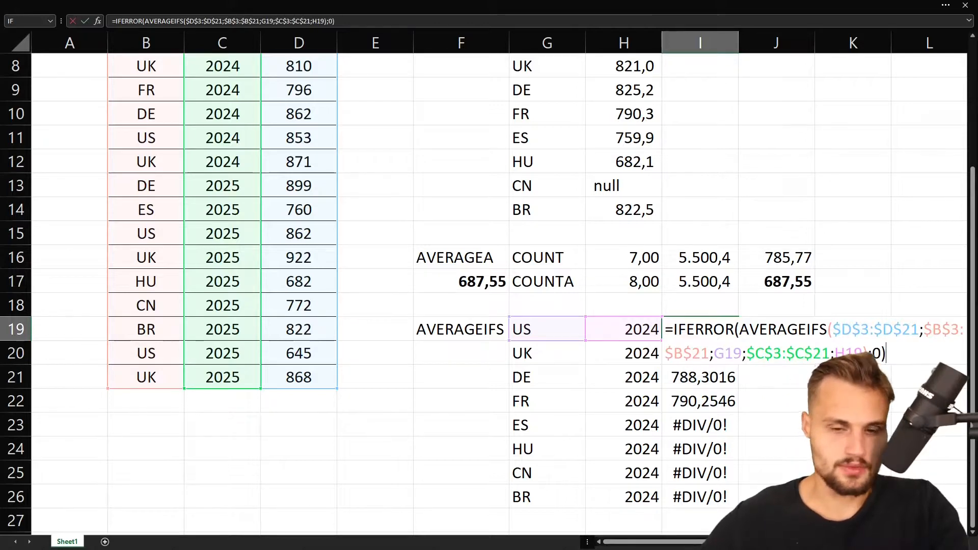
key(Return)
Step: Copy the IFERROR formula with the 0 fallback from I19 to I20:I26
key(Up)
key(ctrl+c)
key(Down)
key(ctrl+shift+Down)
key(ctrl+v)
key(ctrl)
key(Escape)
Step: Change the IFERROR fallback in I19 to an empty text string ("")
key(Up)
key(Up)
key(Down)
key(F2)
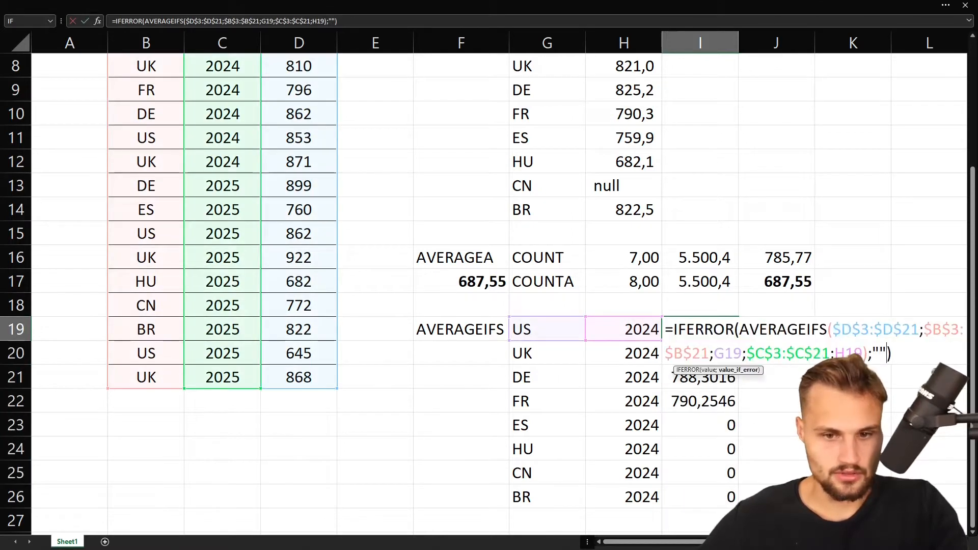
key(Return)
Step: Copy the IFERROR formula with the empty-text fallback from I19 to I20:I26
key(Up)
key(ctrl+c)
key(Down)
key(ctrl+shift+Down)
key(ctrl+v)
key(Up)
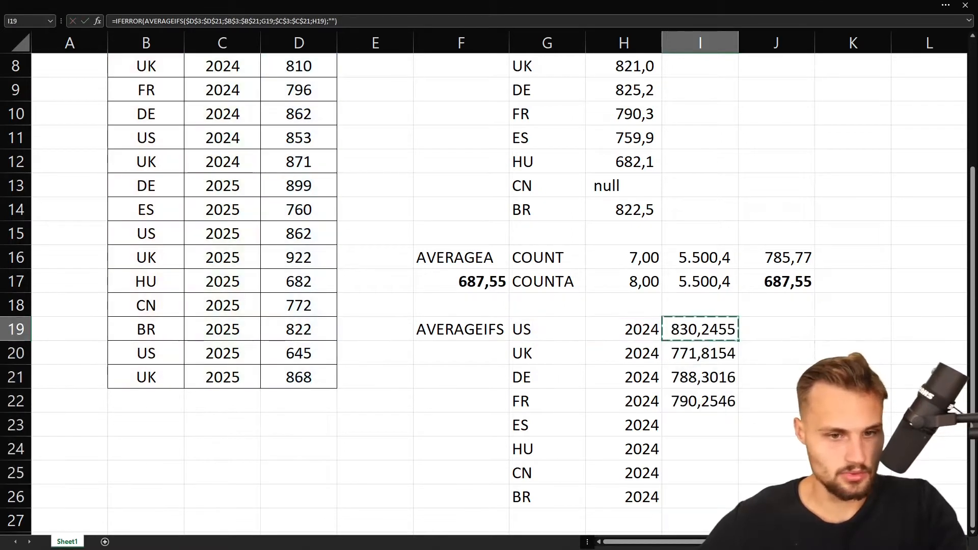
Step: Create a PivotTable from the country revenue data in Sheet1 B2:D21 on a new worksheet
scroll(773, 298, up, 3)
click(773, 298)
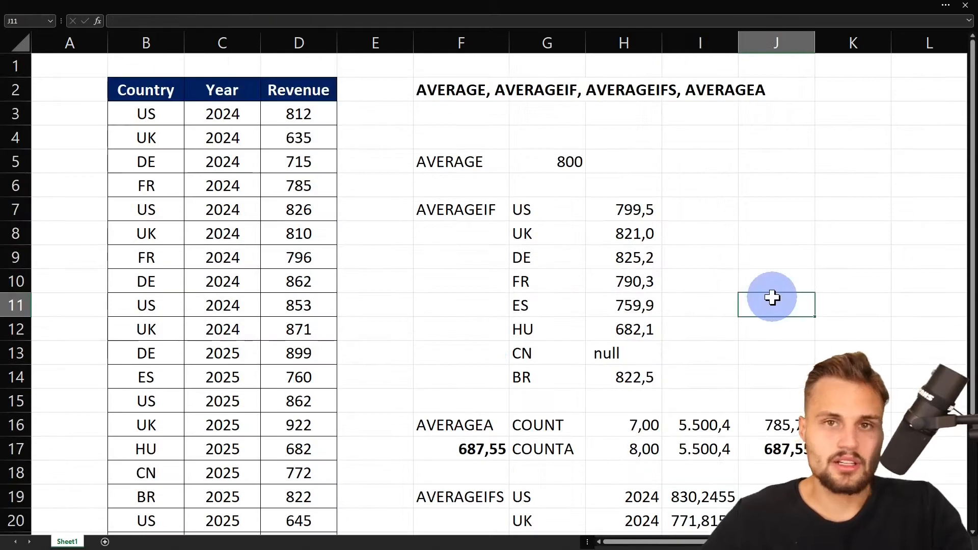
click(233, 250)
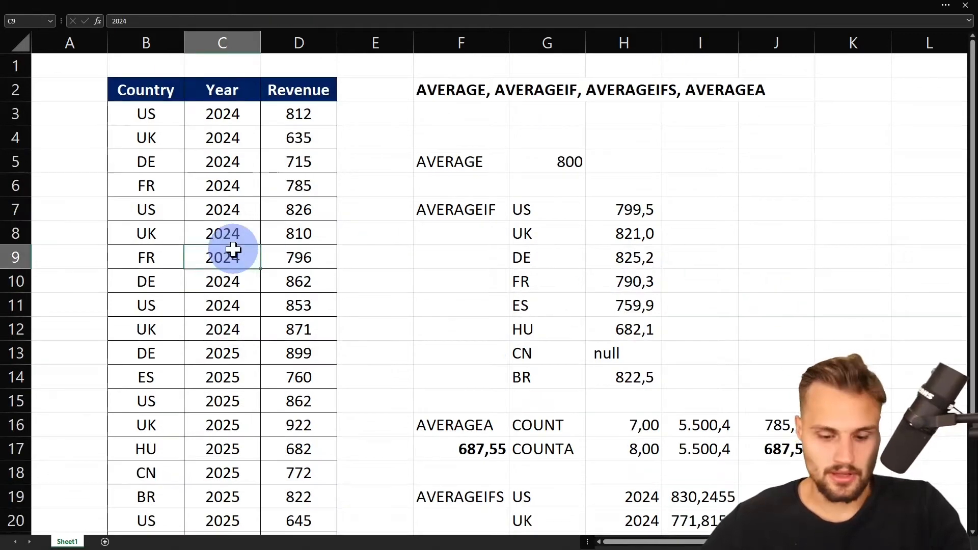
key(ctrl+shift+F1)
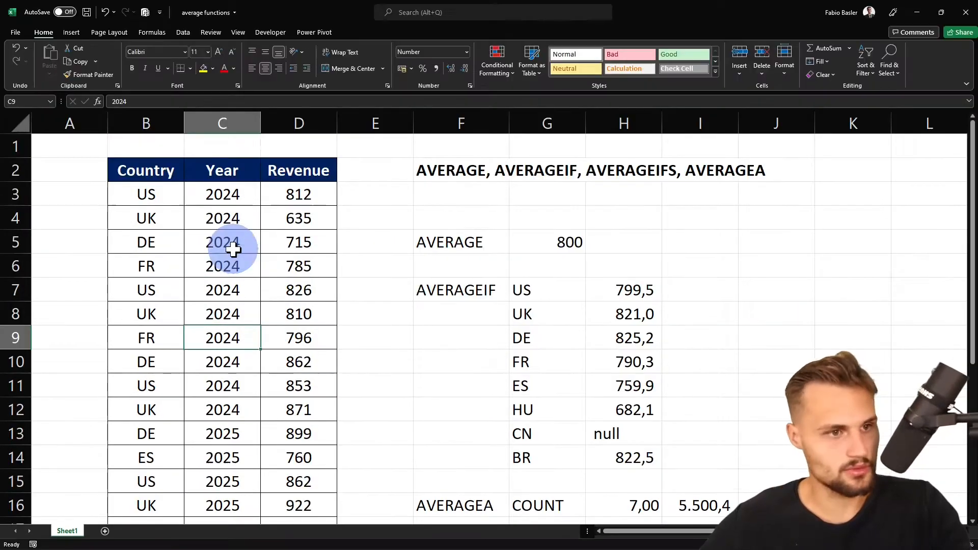
click(73, 30)
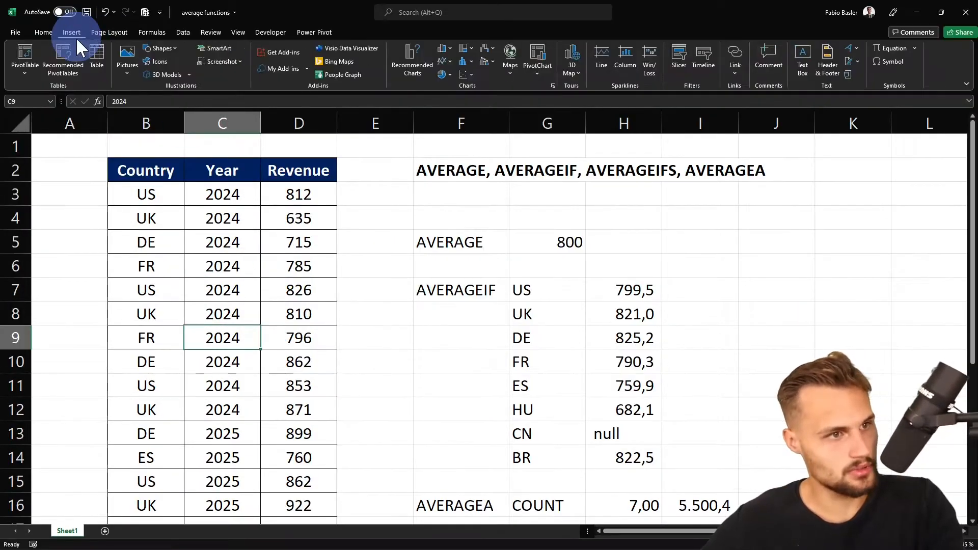
click(23, 50)
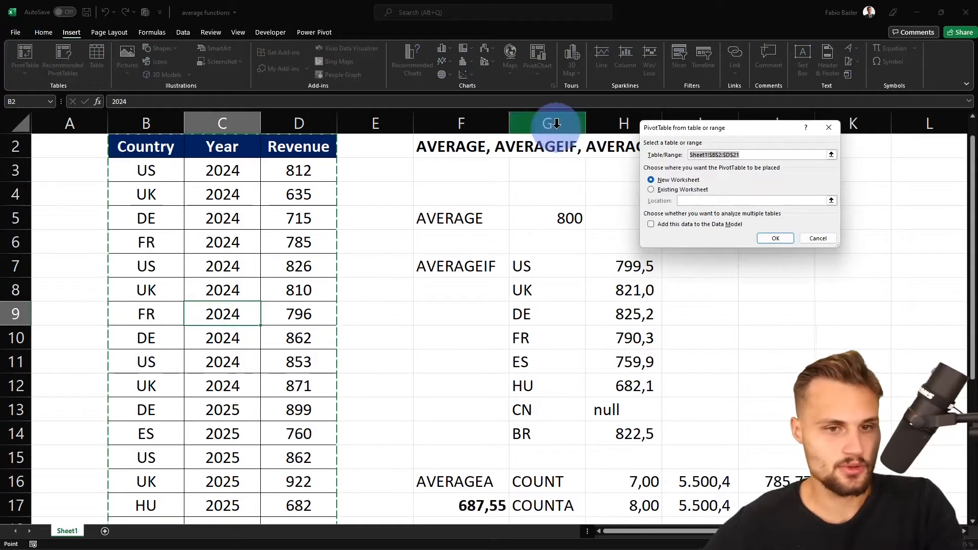
click(667, 189)
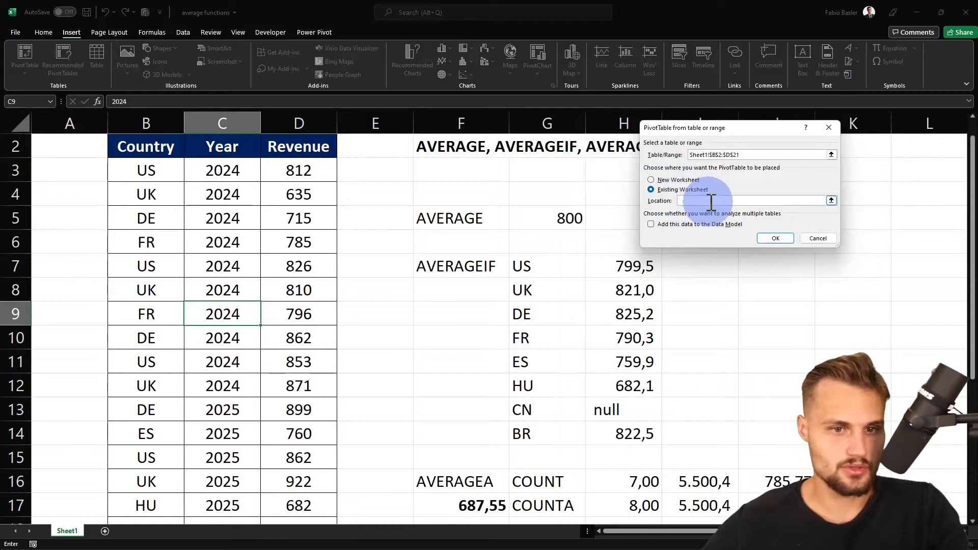
click(651, 179)
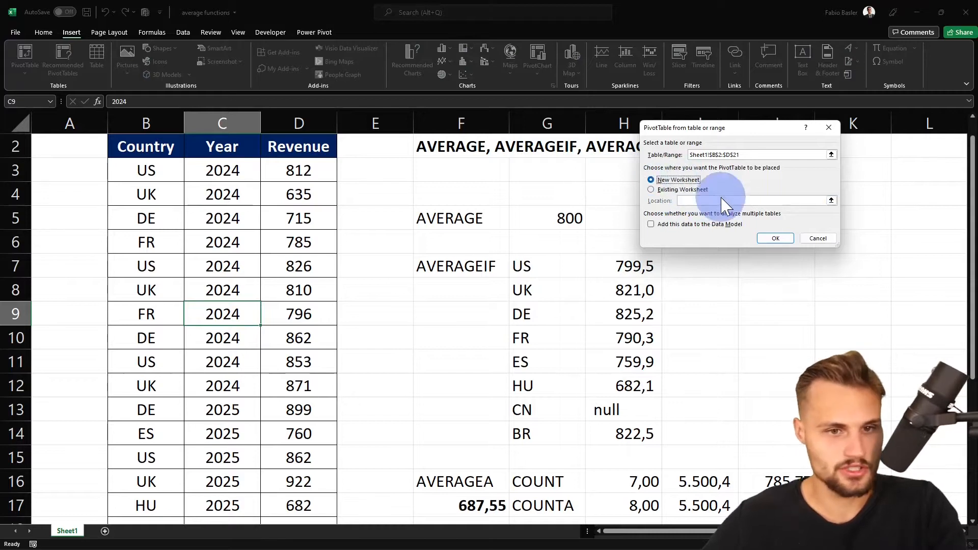
click(775, 238)
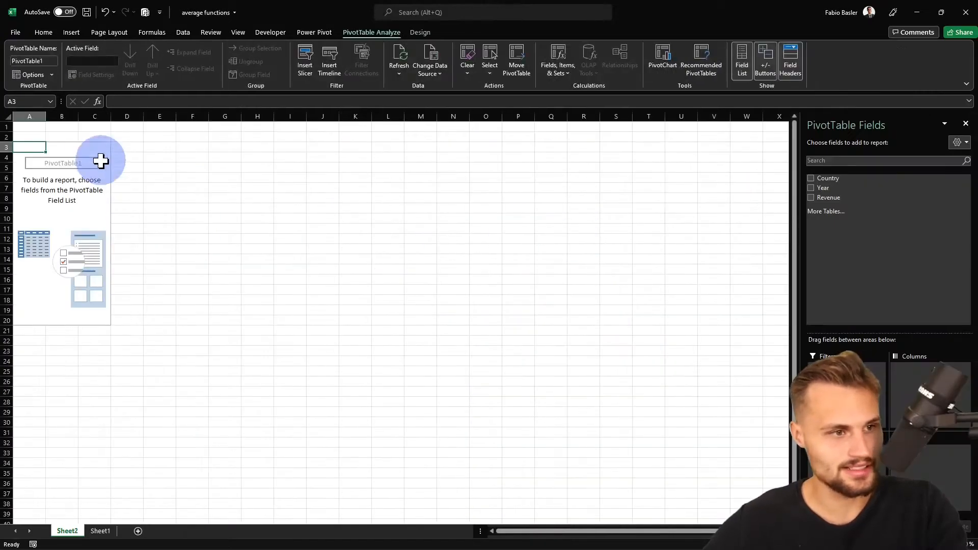
Step: Insert an empty column before column A so the PivotTable starts in column B
key(ctrl+space)
key(ctrl+plus)
scroll(65, 192, up, 4)
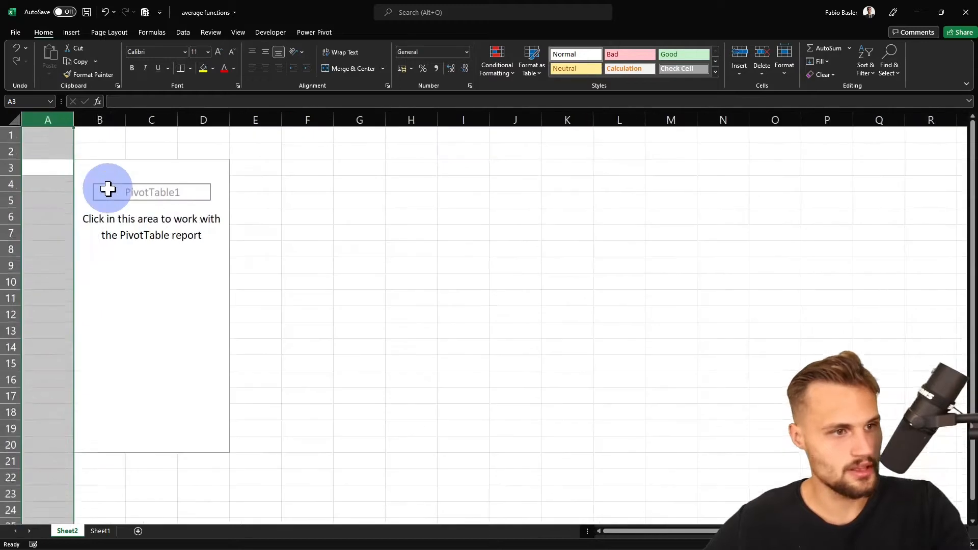
Step: Add the Country field to the PivotTable as row labels
click(107, 190)
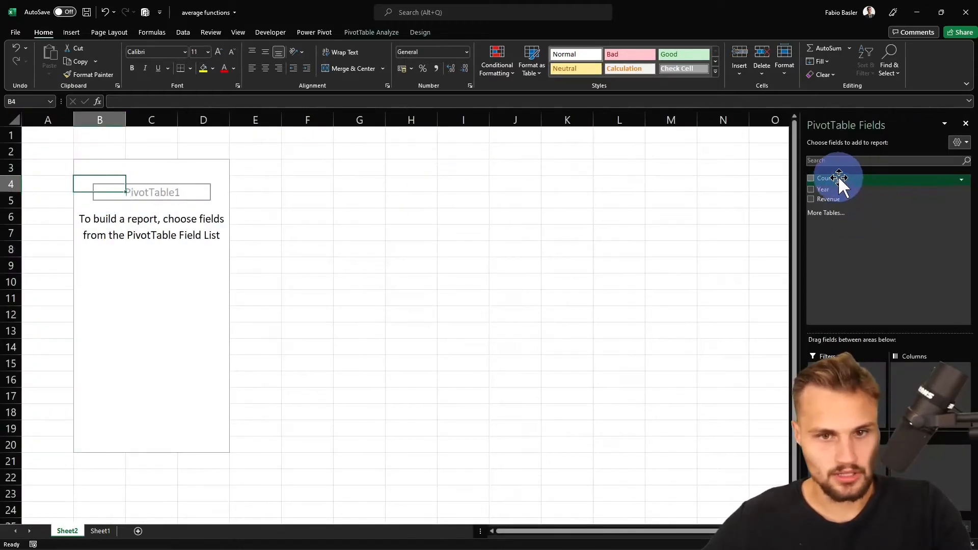
drag(839, 178, 863, 205)
drag(125, 192, 120, 153)
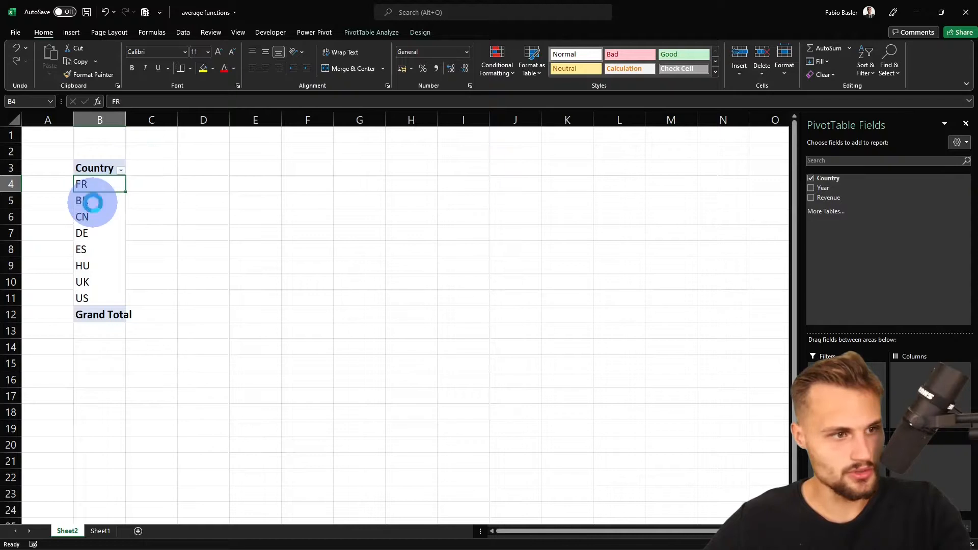
ctrl+scroll(99, 201, up, 3)
click(152, 173)
click(138, 257)
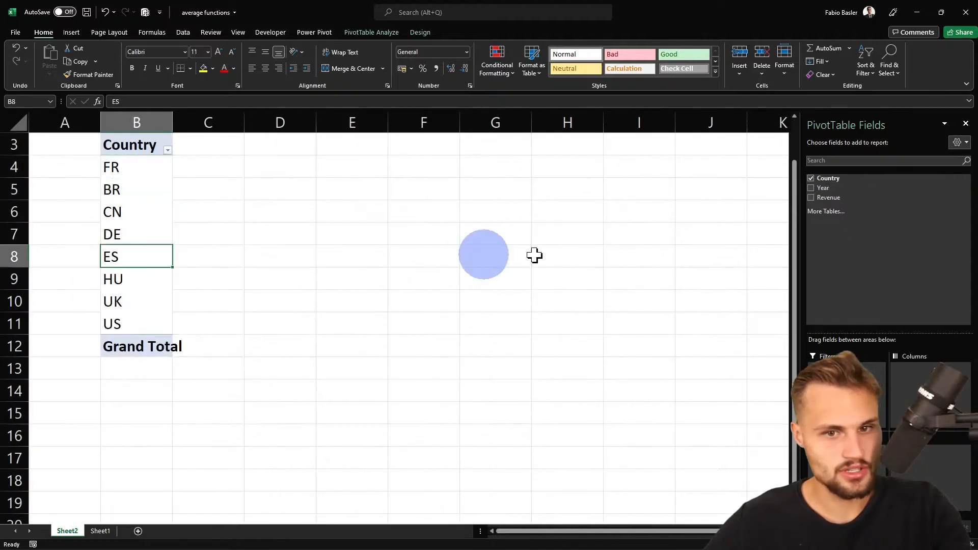
Step: Add Revenue to the PivotTable values and format column C with thousands separators and no decimal places
drag(849, 198, 948, 460)
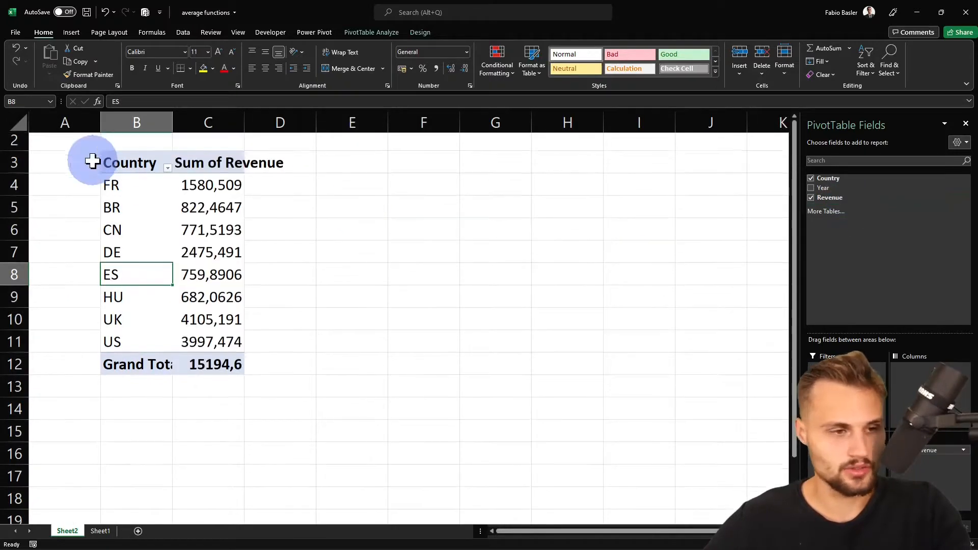
scroll(186, 190, up, 1)
click(208, 122)
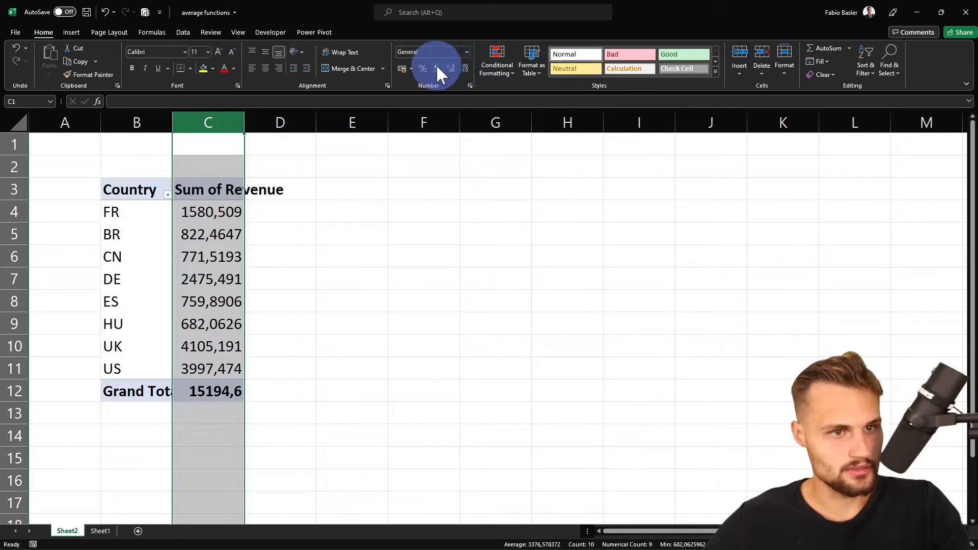
click(437, 67)
click(463, 68)
click(466, 69)
click(211, 237)
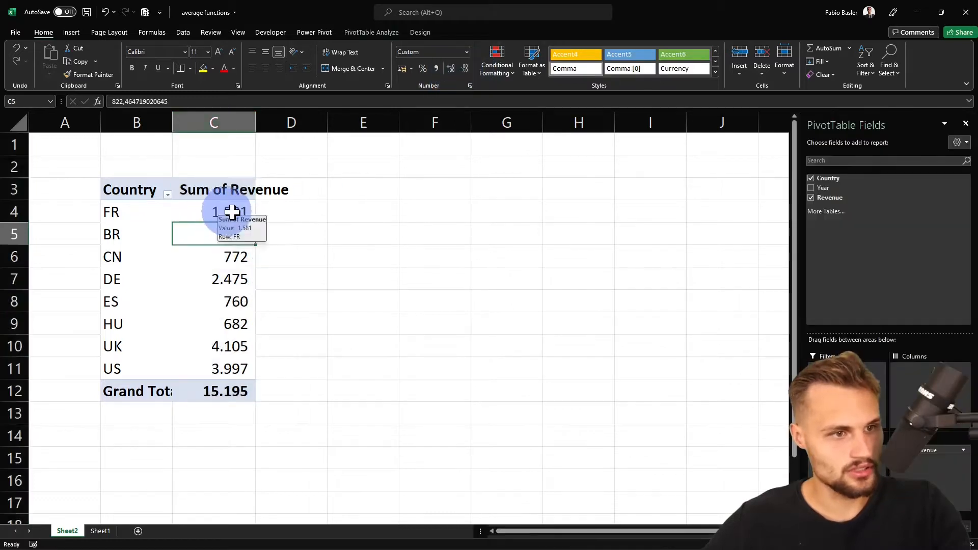
Step: Change the PivotTable's Revenue value field to summarize by Average and review the country averages
click(924, 451)
click(910, 439)
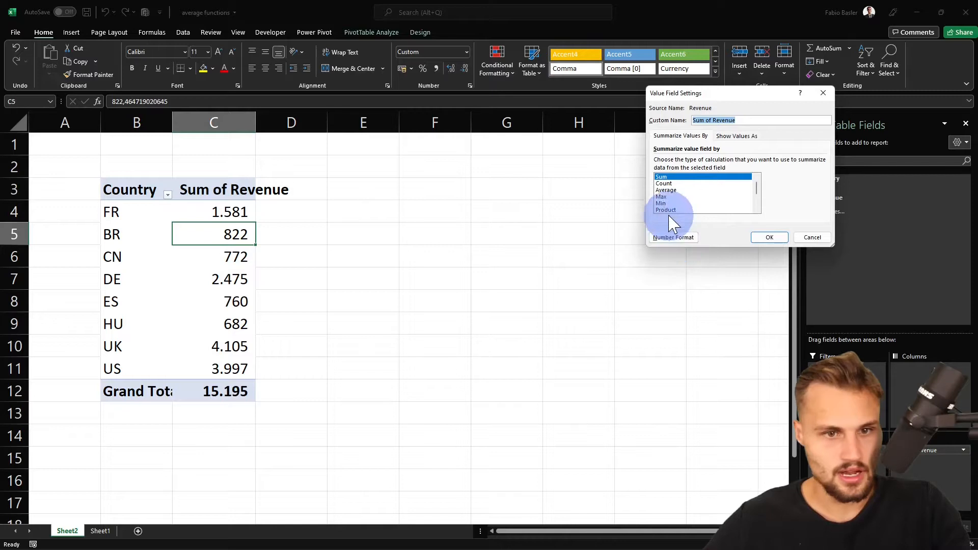
click(666, 191)
click(769, 237)
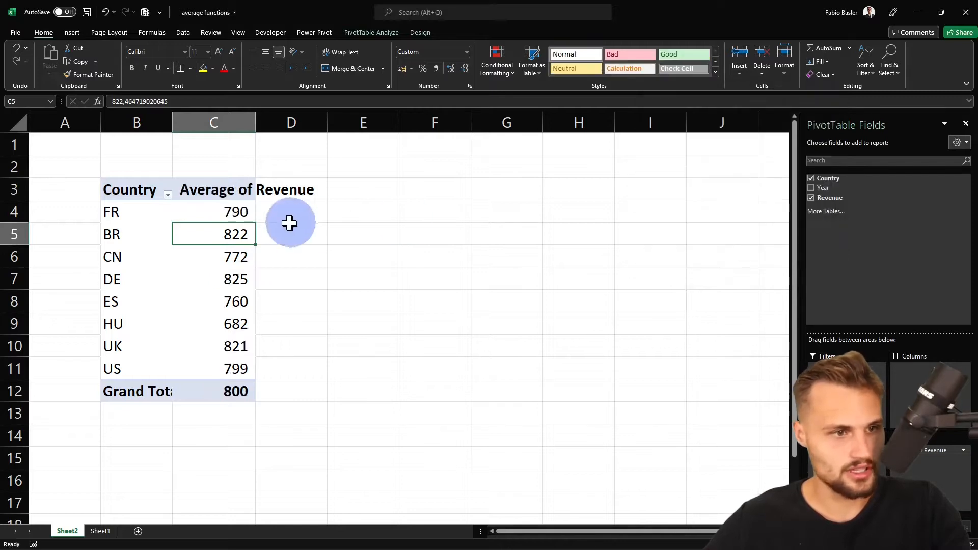
drag(252, 211, 222, 363)
click(235, 281)
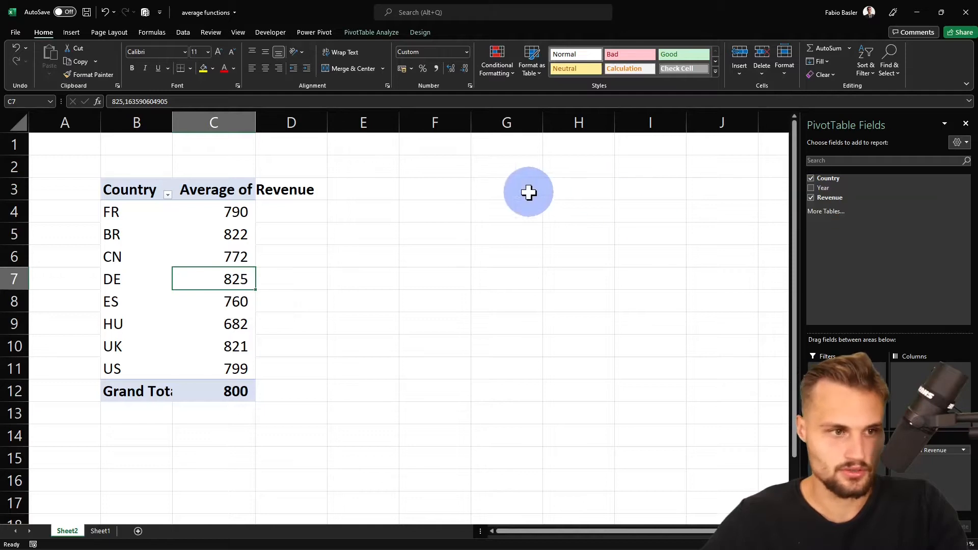
Step: Copy the entire PivotTable and paste a duplicate starting at cell F3
key(ctrl+a)
key(ctrl+c)
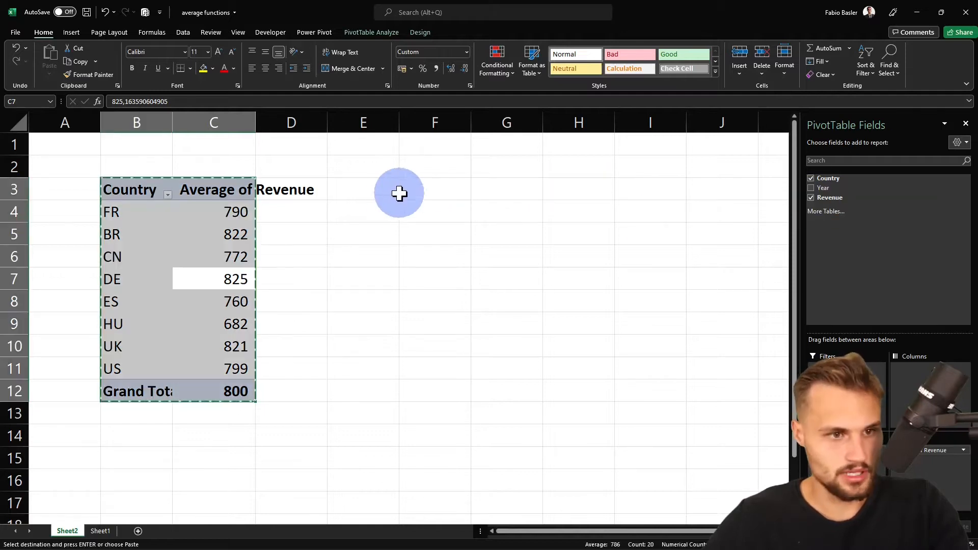
click(407, 191)
key(ctrl+v)
click(489, 209)
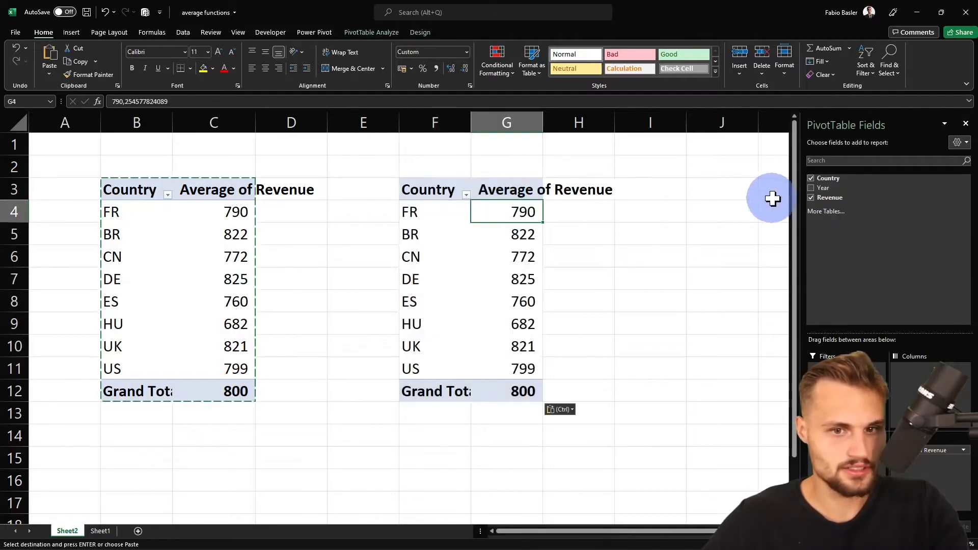
Step: Add the Year field to the second PivotTable and move it from rows to columns
click(825, 187)
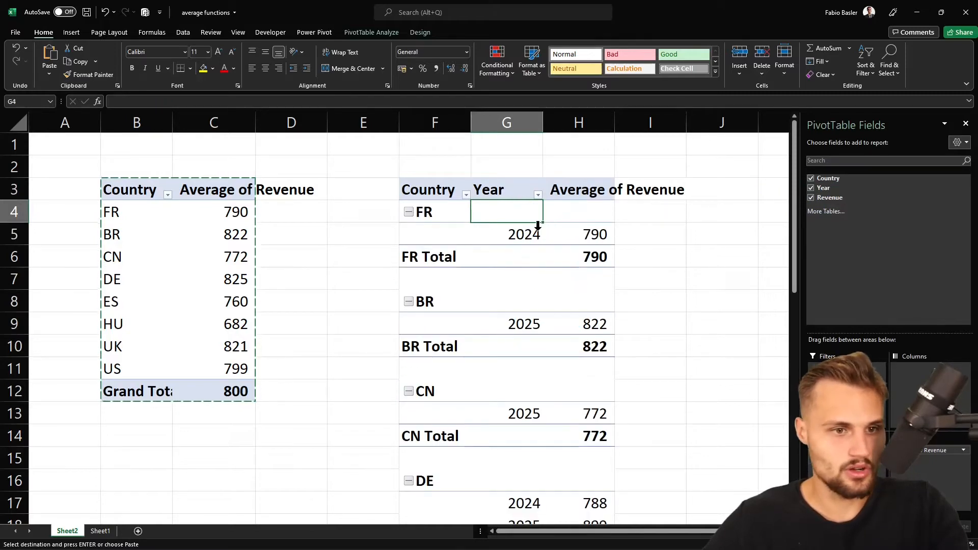
drag(537, 229, 572, 234)
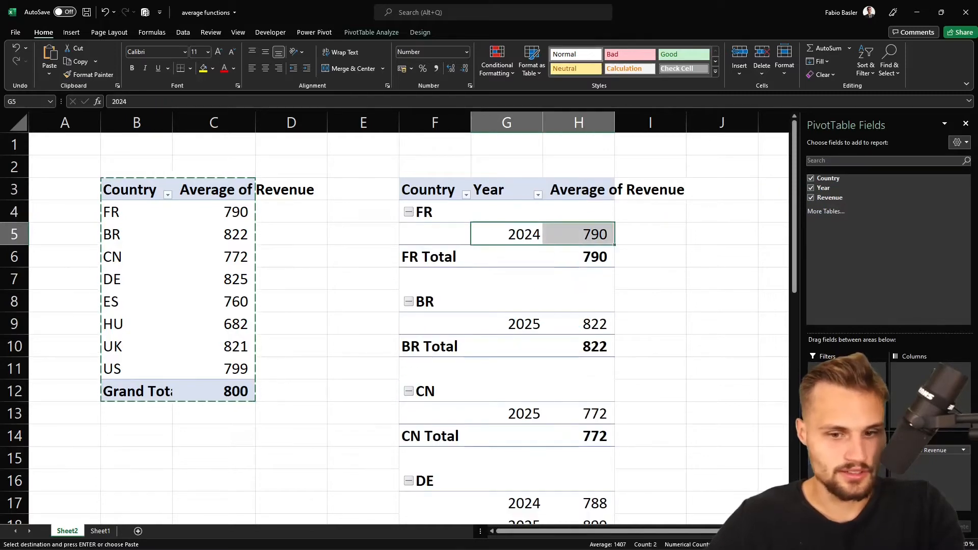
drag(835, 460, 916, 399)
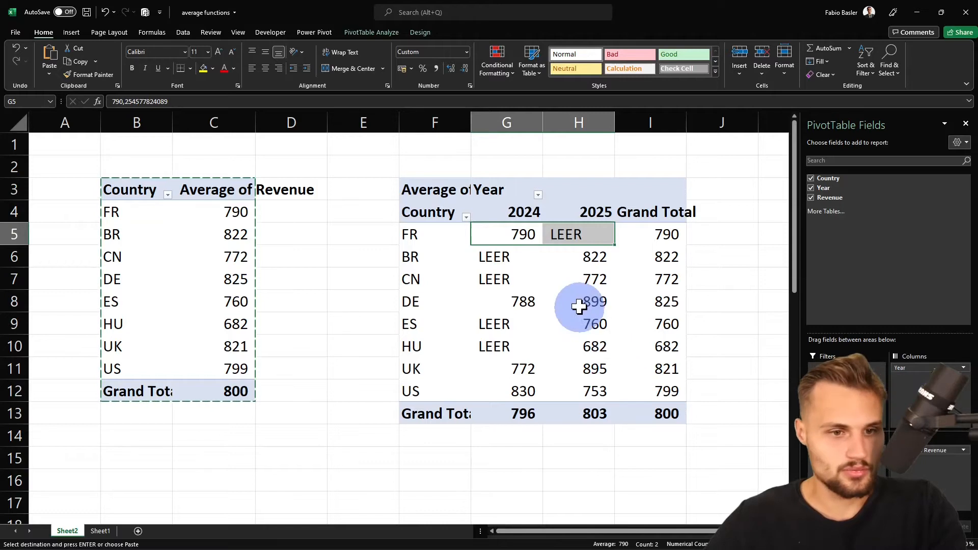
Step: Check the empty country-year cells in the second PivotTable and turn off its custom text for empty cells
click(506, 255)
click(566, 240)
click(511, 286)
click(511, 339)
click(509, 325)
click(501, 260)
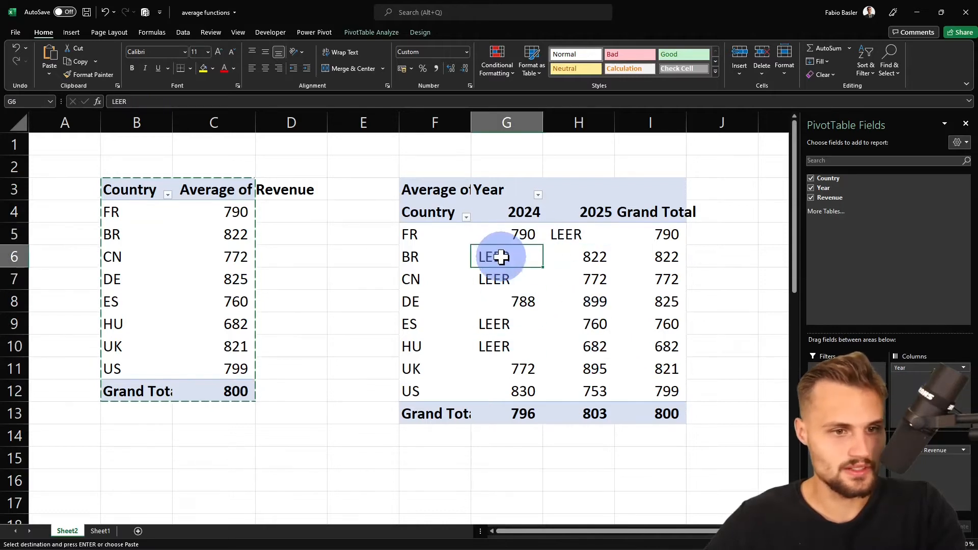
right_click(501, 253)
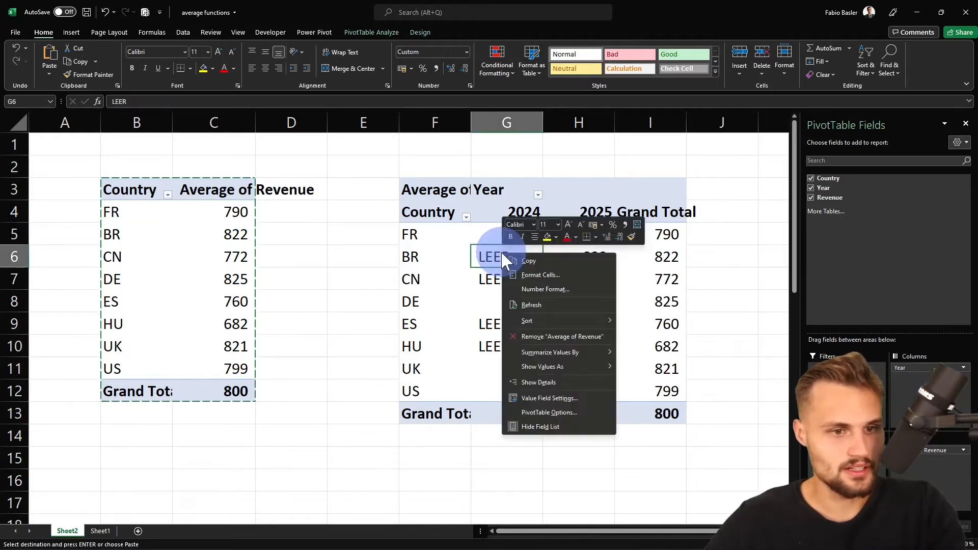
click(538, 412)
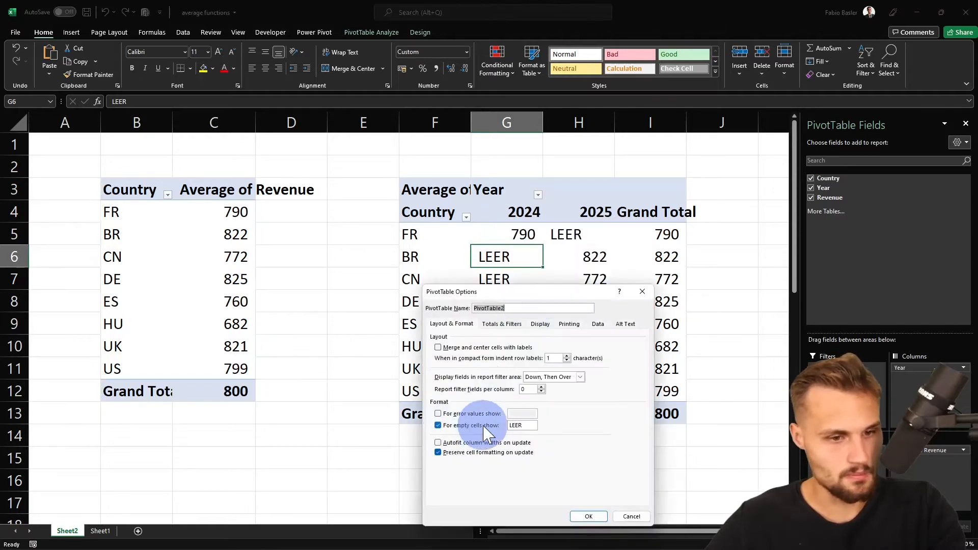
drag(529, 426, 502, 426)
key(BackSpace)
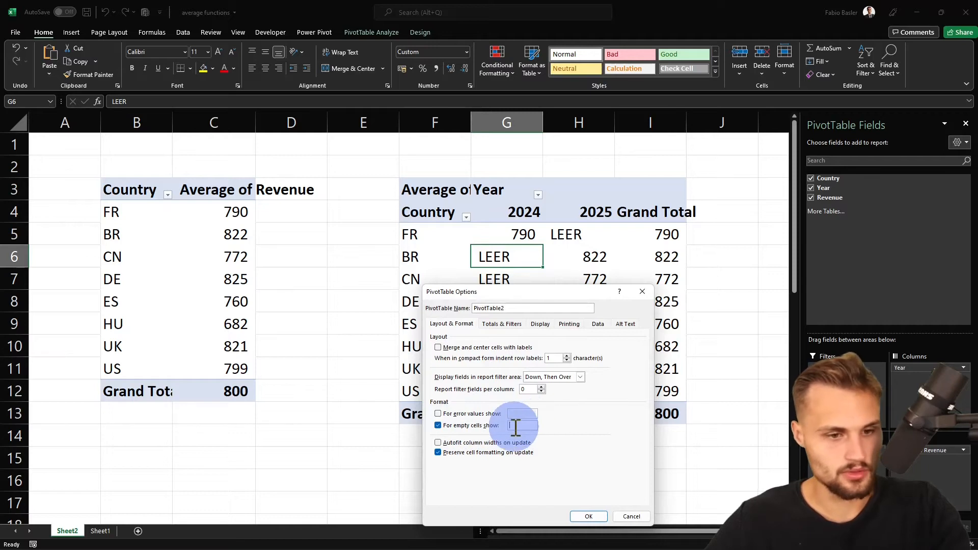
click(449, 427)
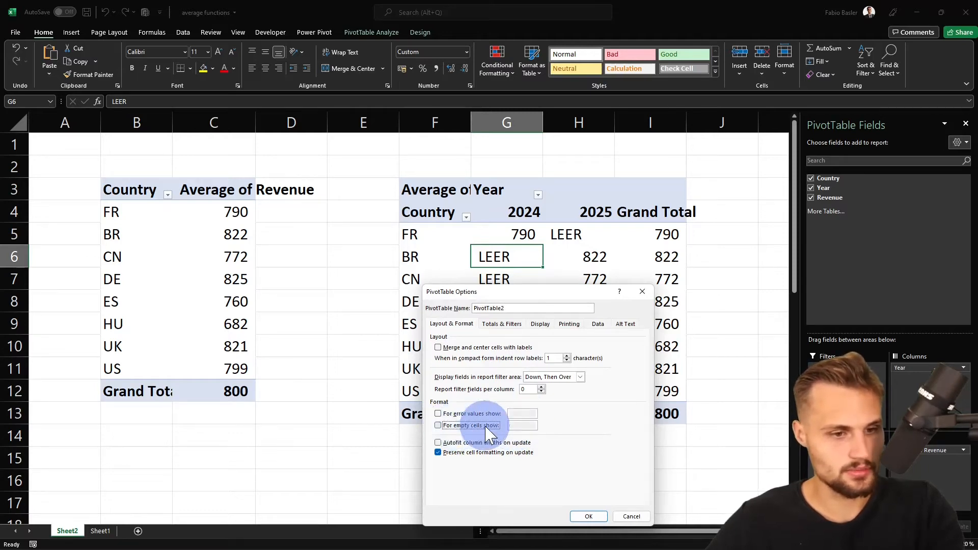
click(585, 517)
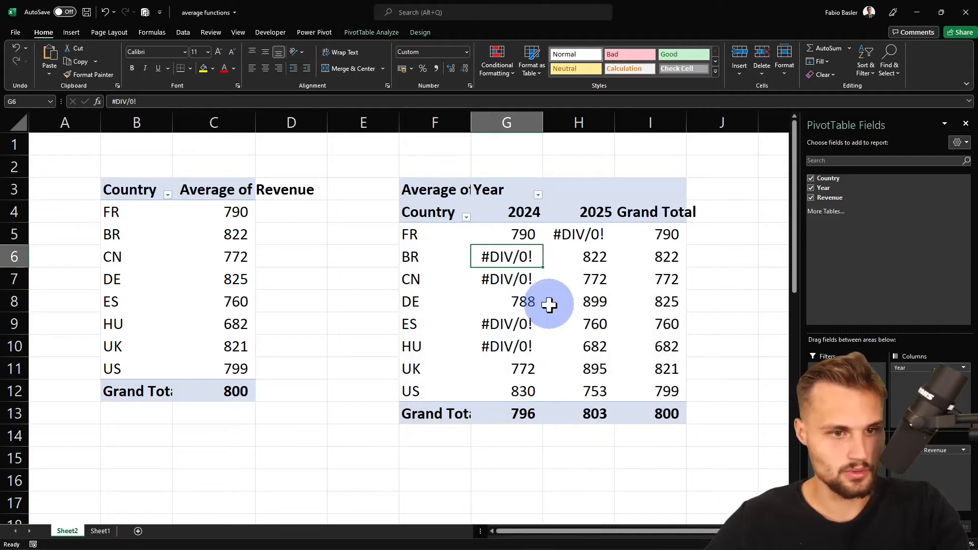
Step: Set the second PivotTable's options to show 0 for empty cells
right_click(498, 251)
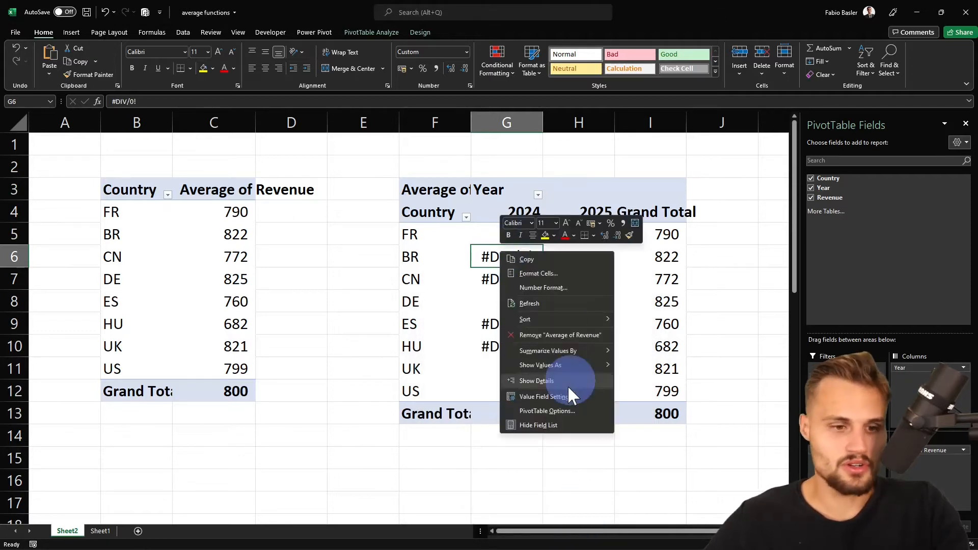
click(547, 410)
click(487, 424)
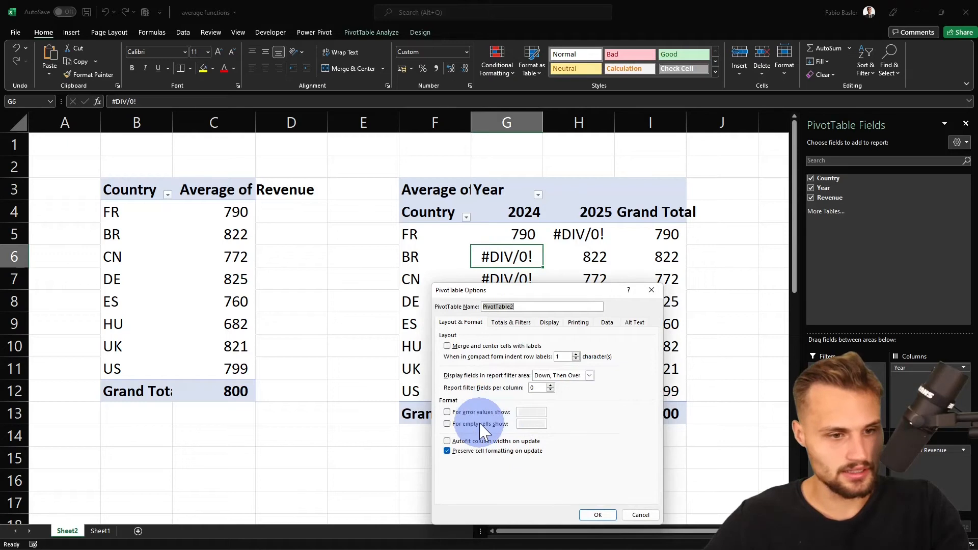
click(529, 425)
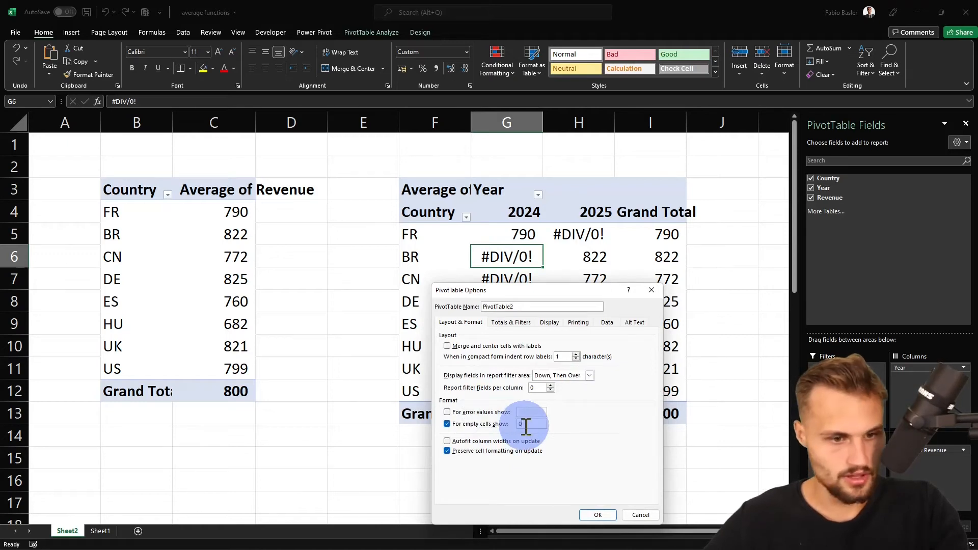
text(0)
click(598, 515)
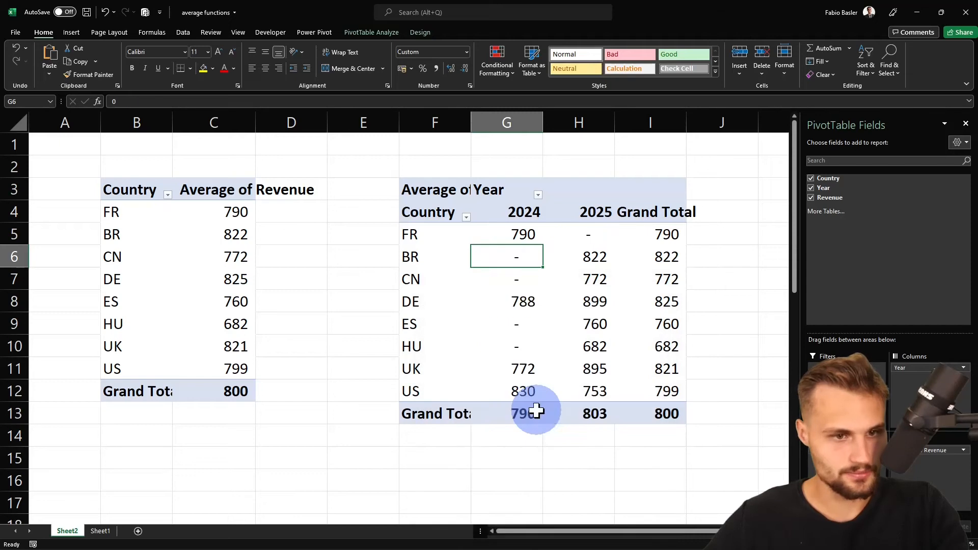
Step: Return to Sheet1 and review the list of average functions in the heading cell F2
click(99, 530)
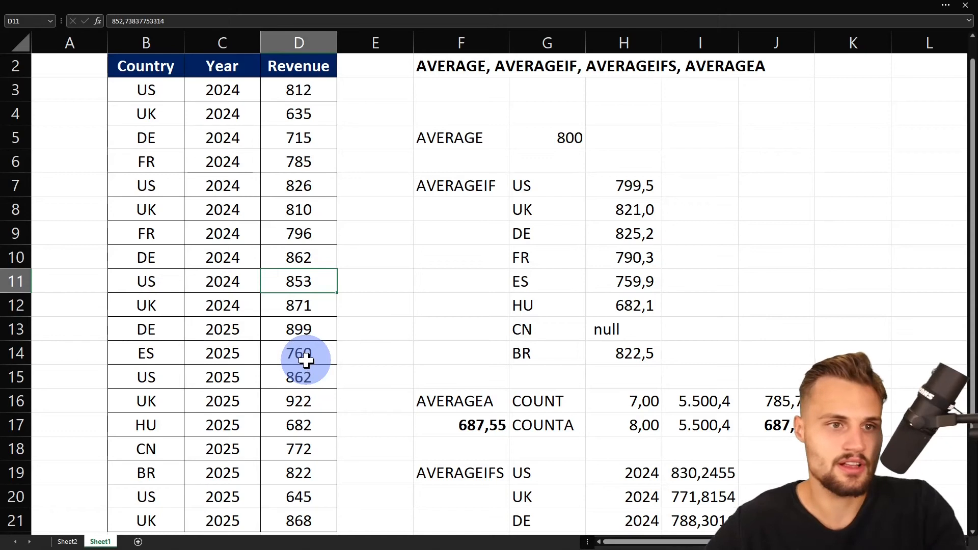
click(477, 67)
key(F2)
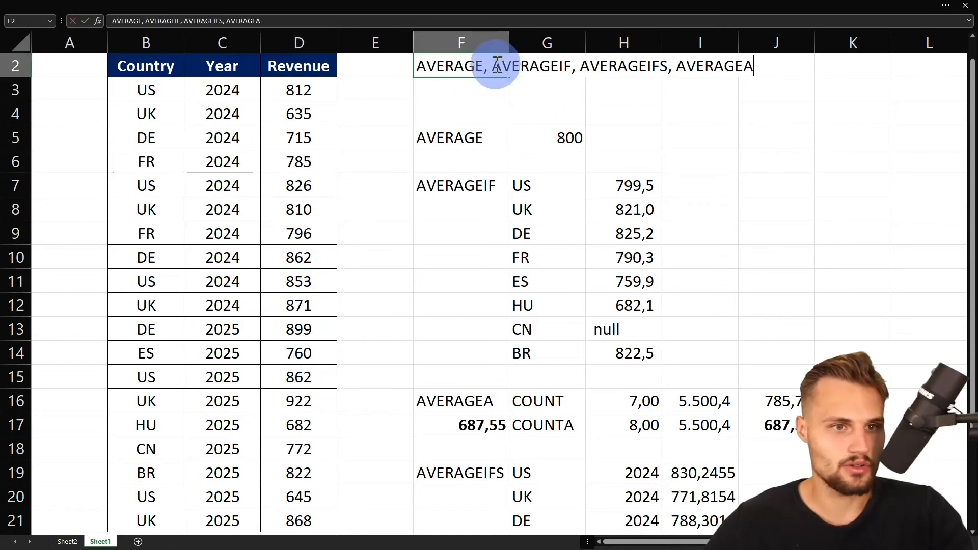
drag(495, 65, 771, 66)
key(Escape)
key(ctrl+b)
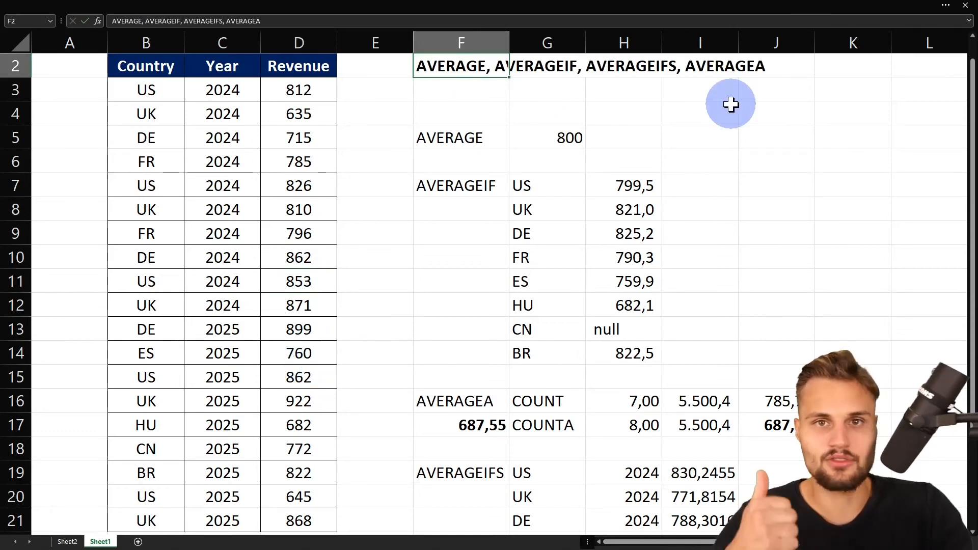